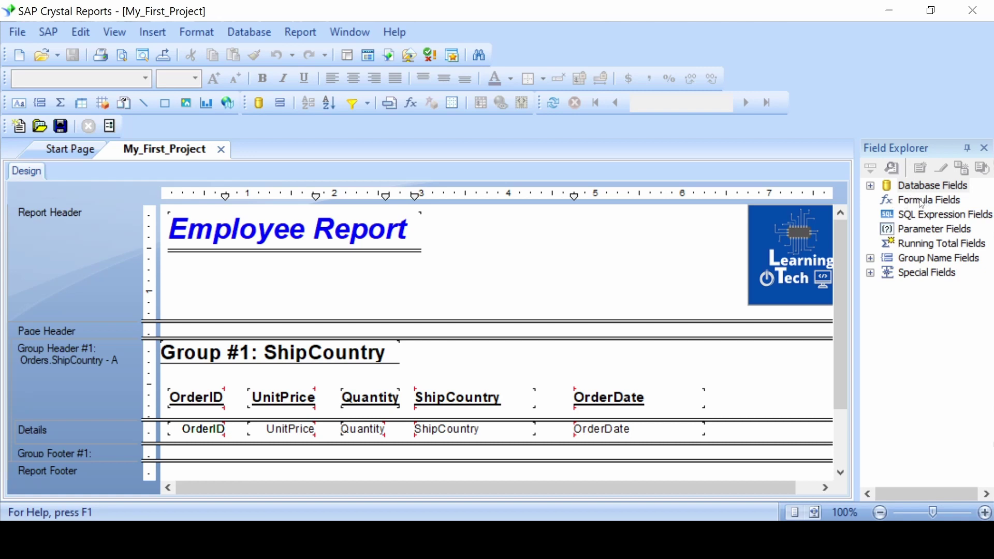
Create a new formula field named Late and open it in the formula editor.
click(922, 203)
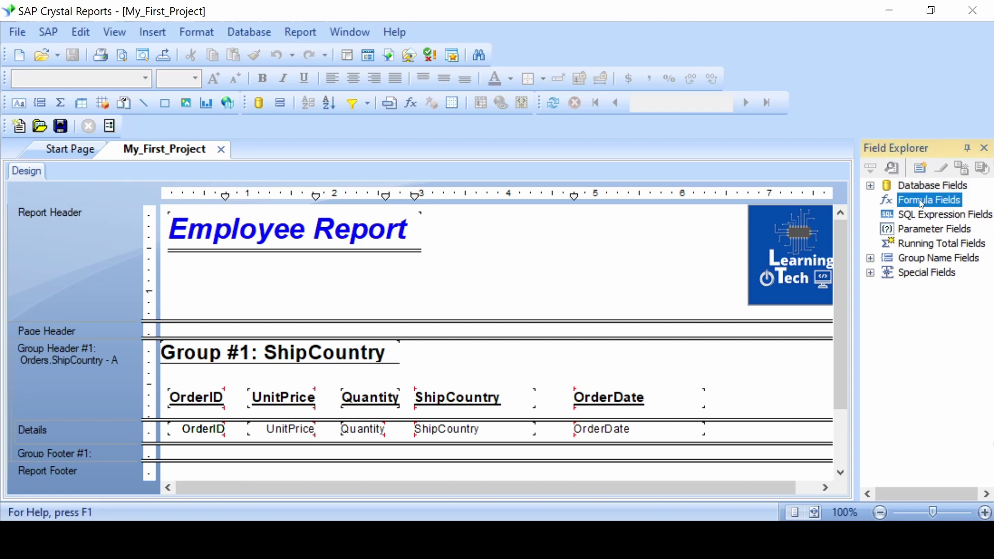
click(920, 169)
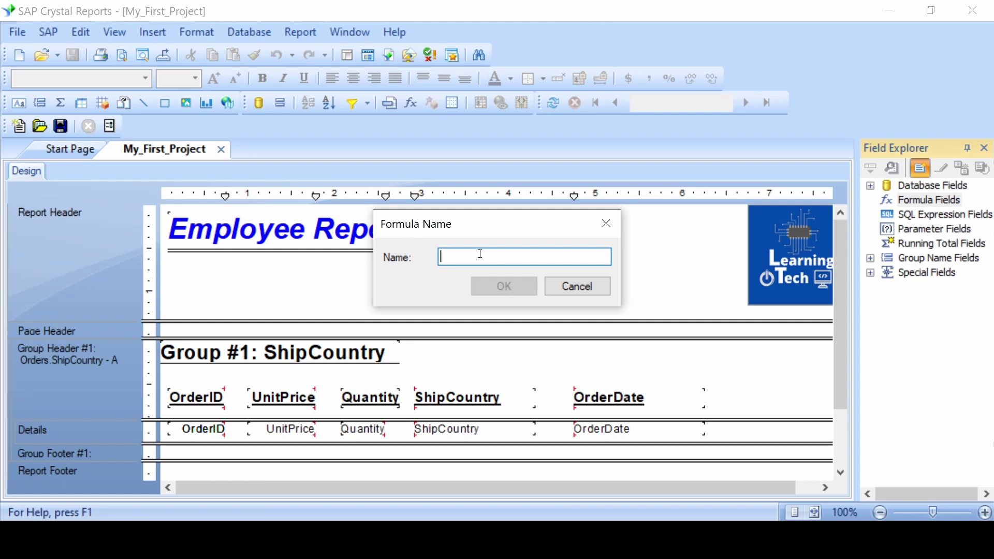
text(Late)
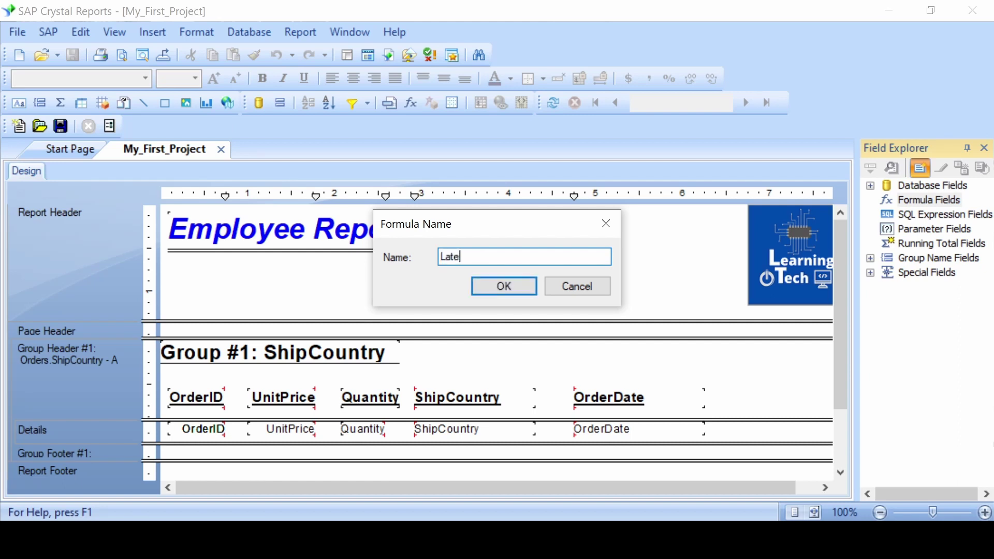
click(517, 288)
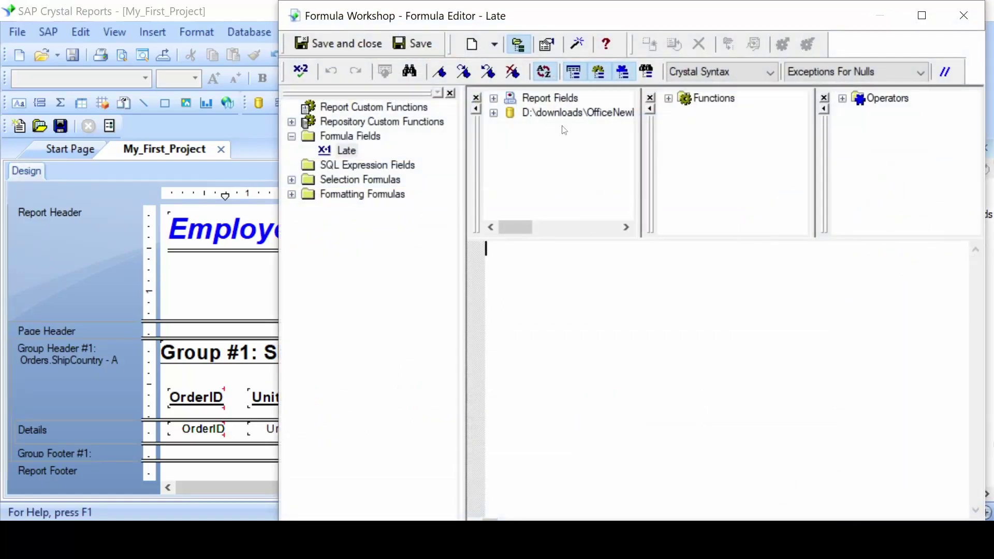
Write the formula's condition as if {Orders.ShippedDate} > {Orders.RequiredDate}, inserting both date fields from the Orders table.
click(494, 99)
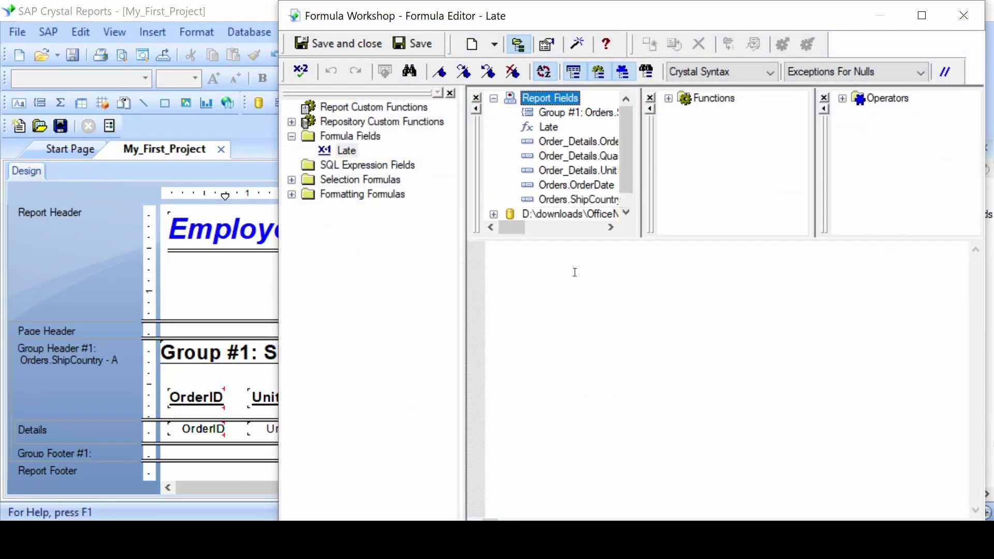
click(522, 256)
text(if)
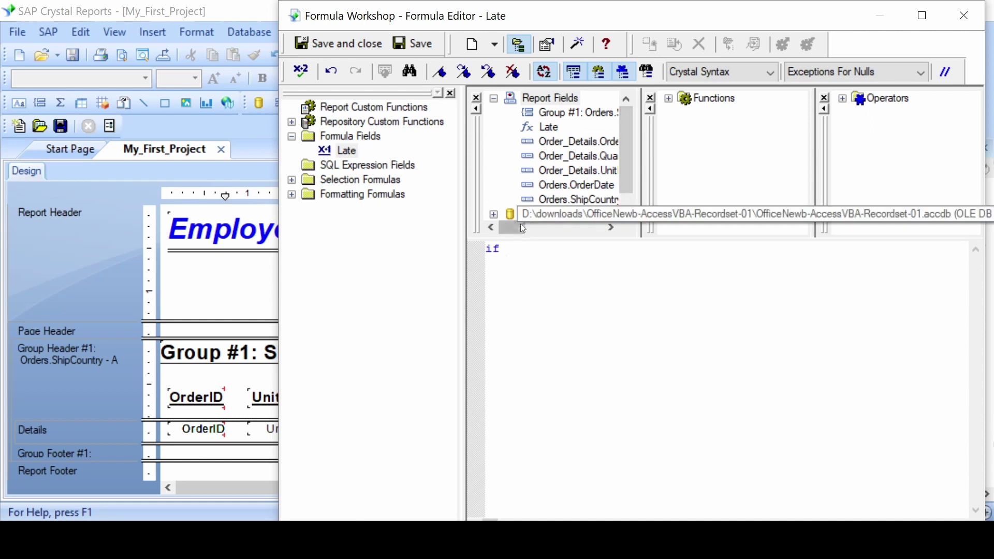
drag(512, 228, 518, 140)
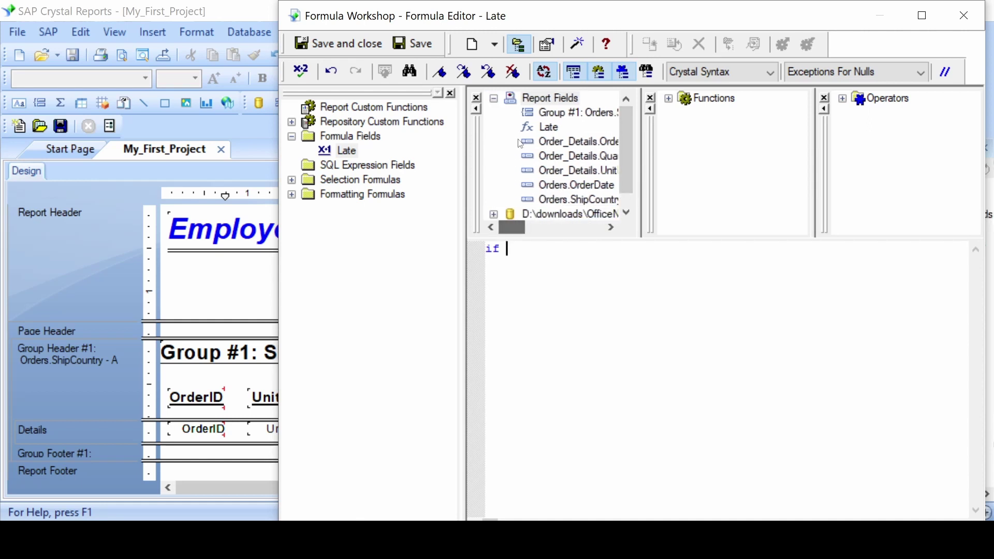
click(494, 98)
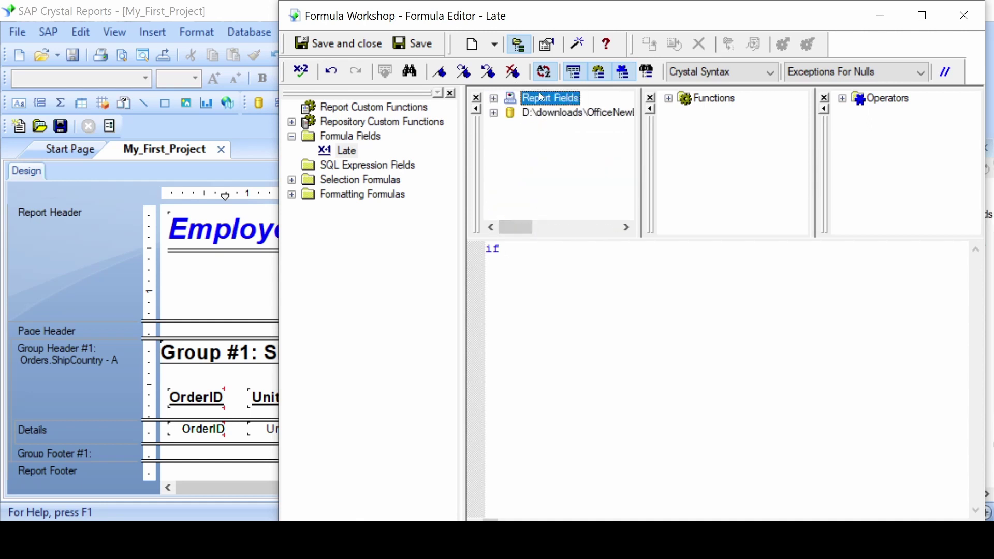
click(493, 113)
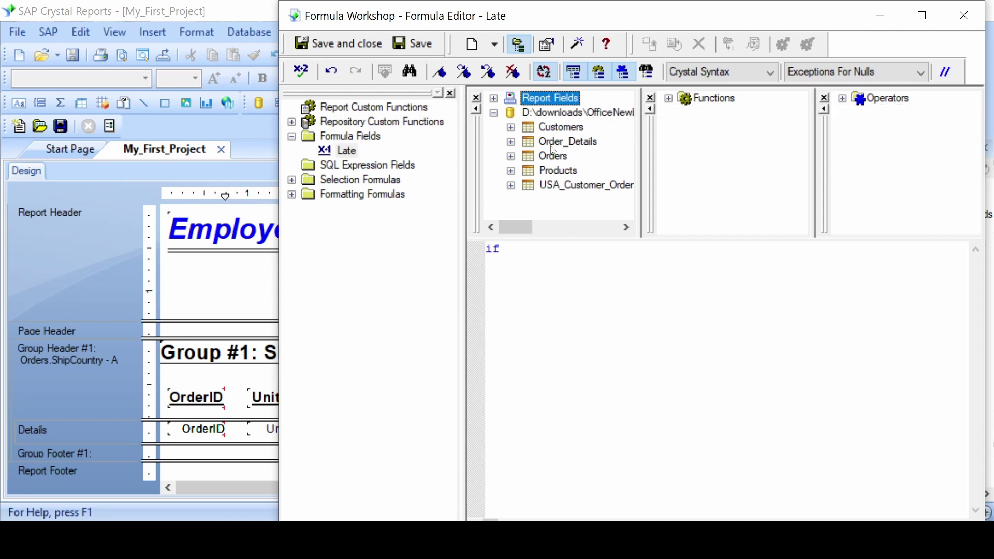
click(511, 157)
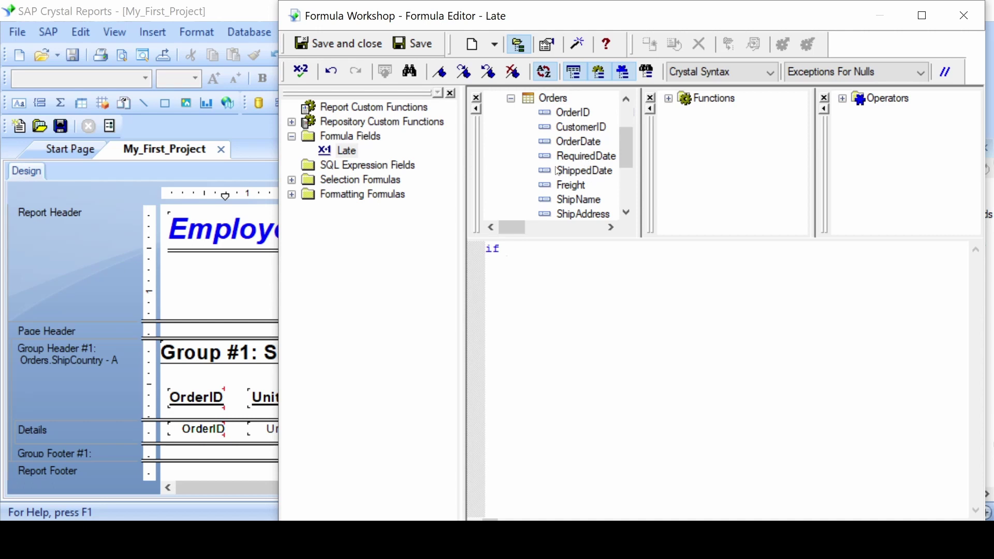
double_click(571, 171)
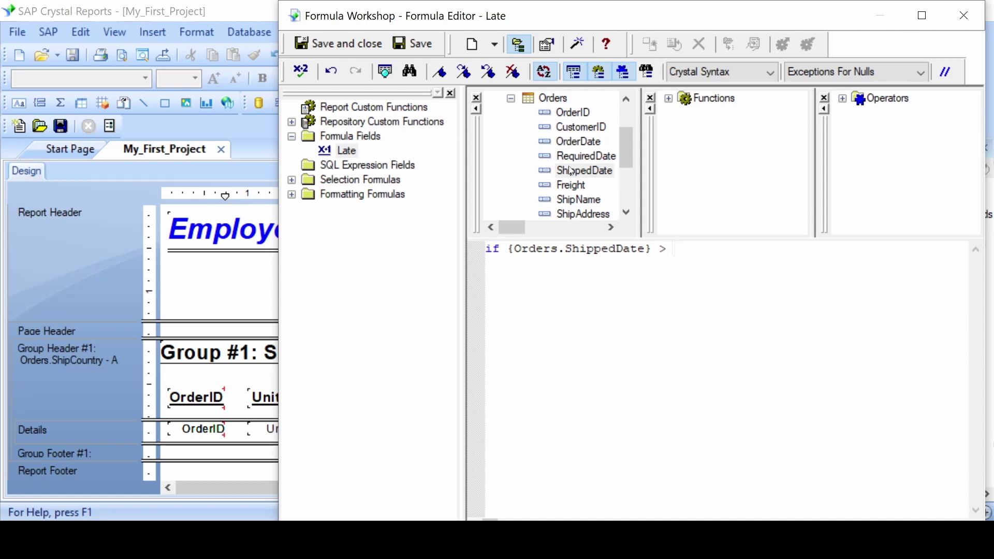
double_click(572, 157)
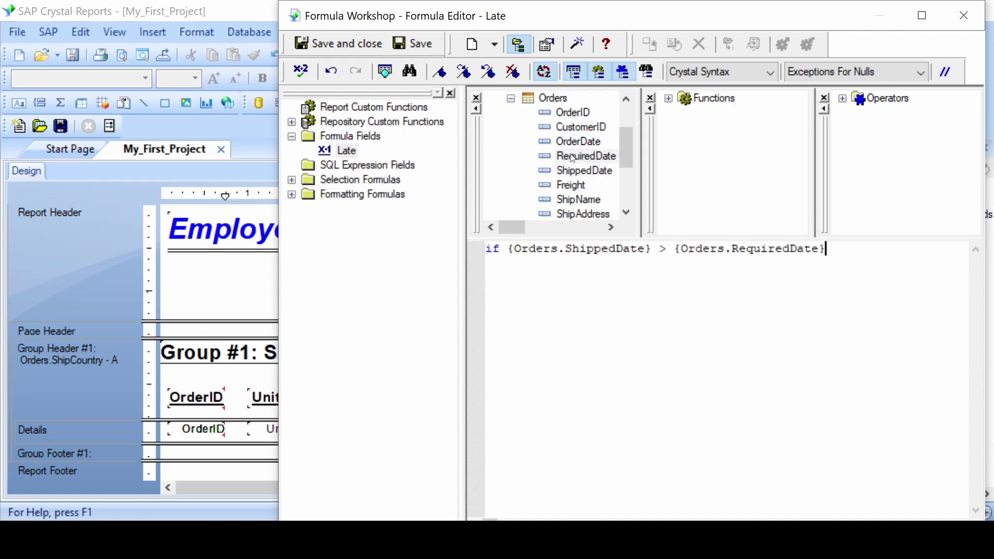
Complete the formula with then "Late" else "On Time" on separate lines and check it for errors.
text(then ")
text(Late" els)
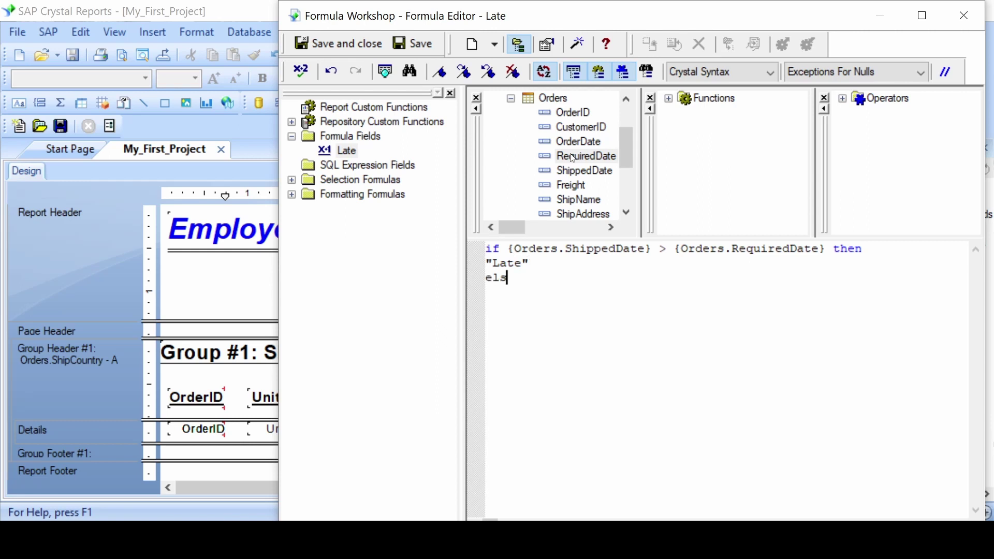
text(e "On Time")
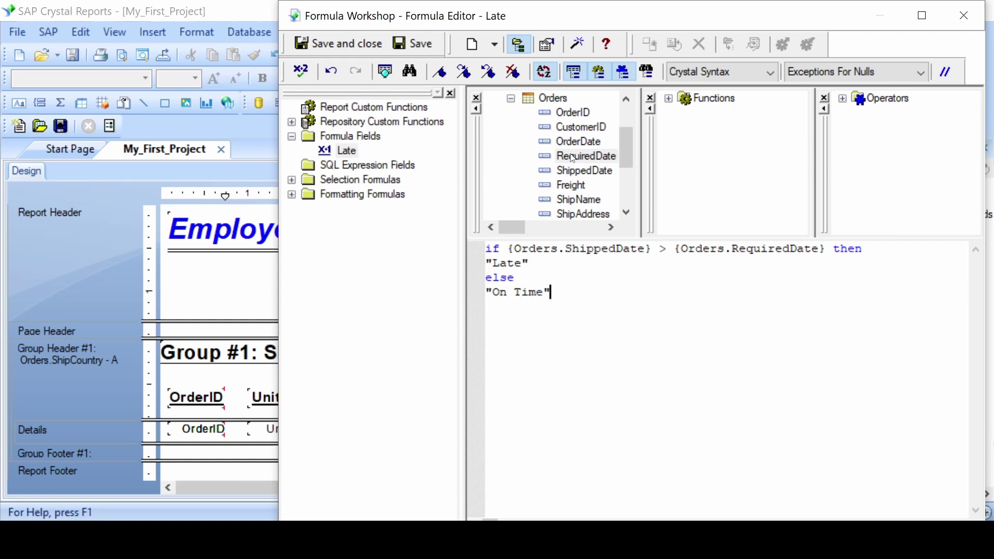
click(301, 72)
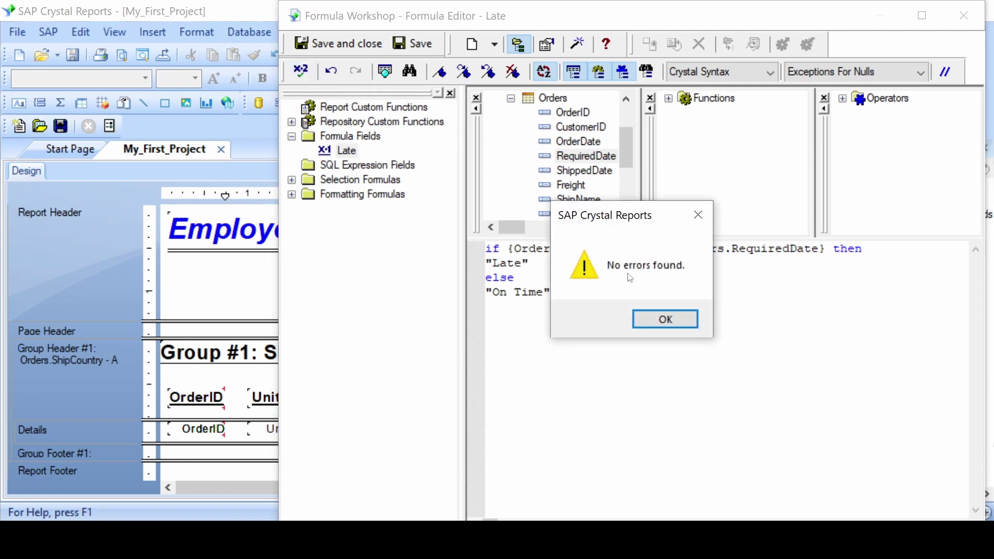
click(662, 318)
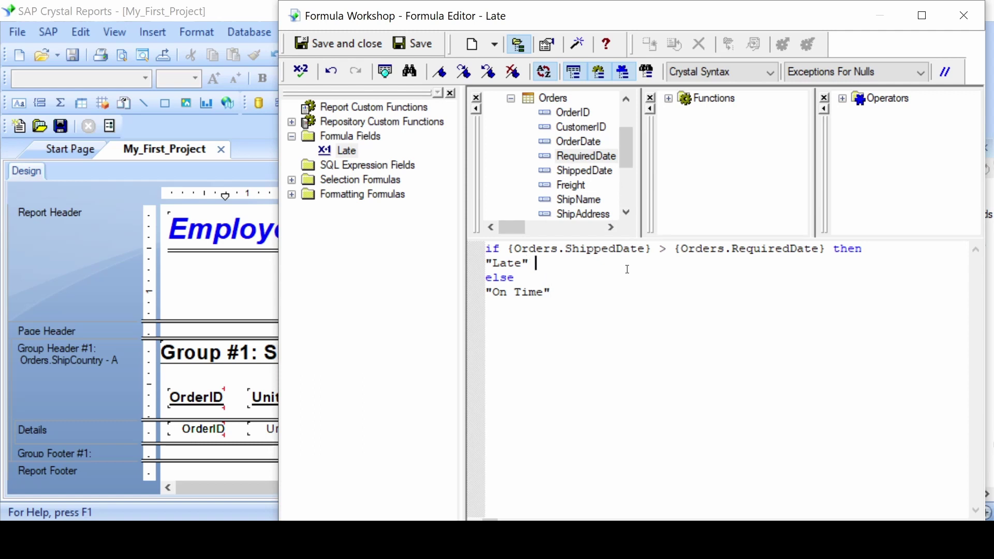
Test the error check with the invalid text "& jfjkdl;a" after "Late", removing that text and rechecking the formula.
text(& jfjkdl;a)
click(297, 72)
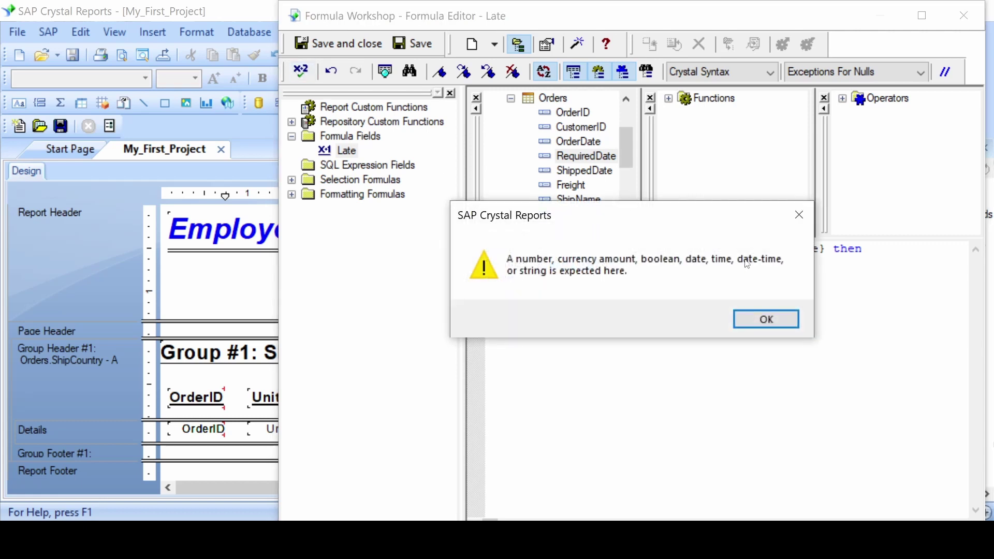
click(770, 316)
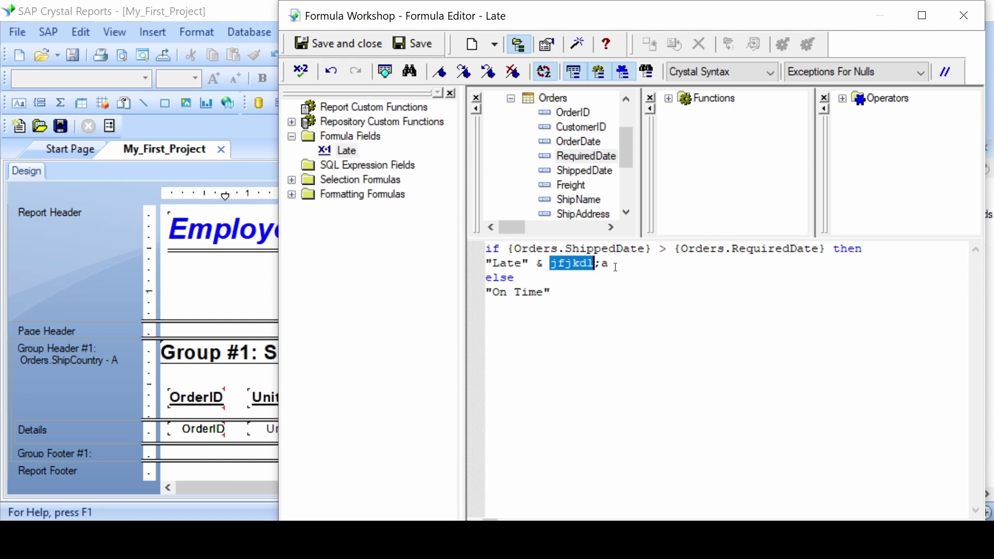
drag(611, 265, 540, 271)
key(BackSpace)
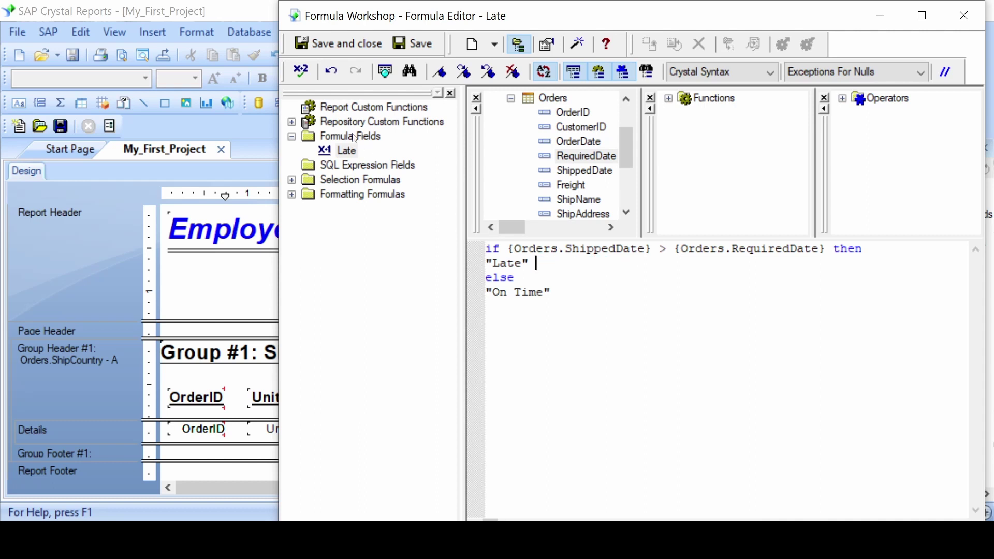
click(301, 72)
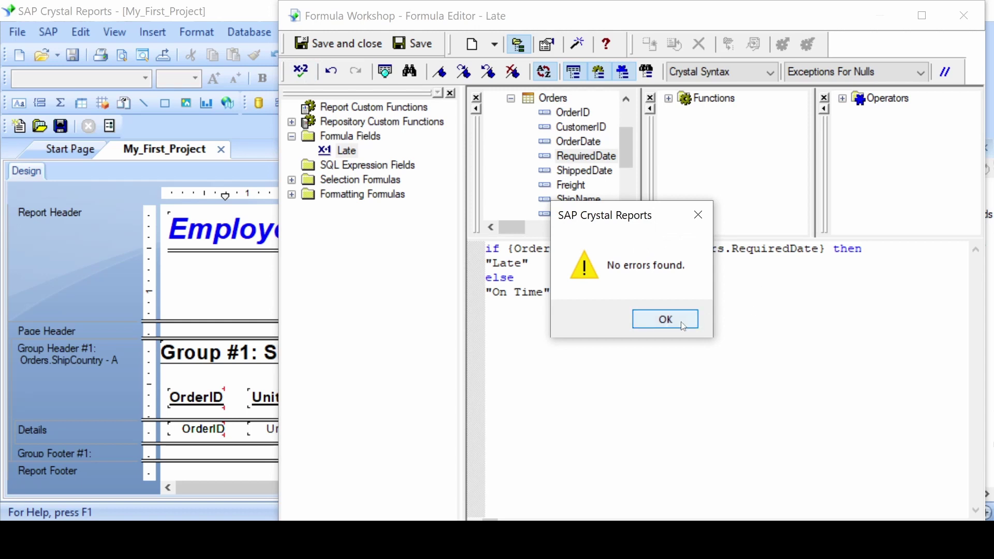
click(666, 319)
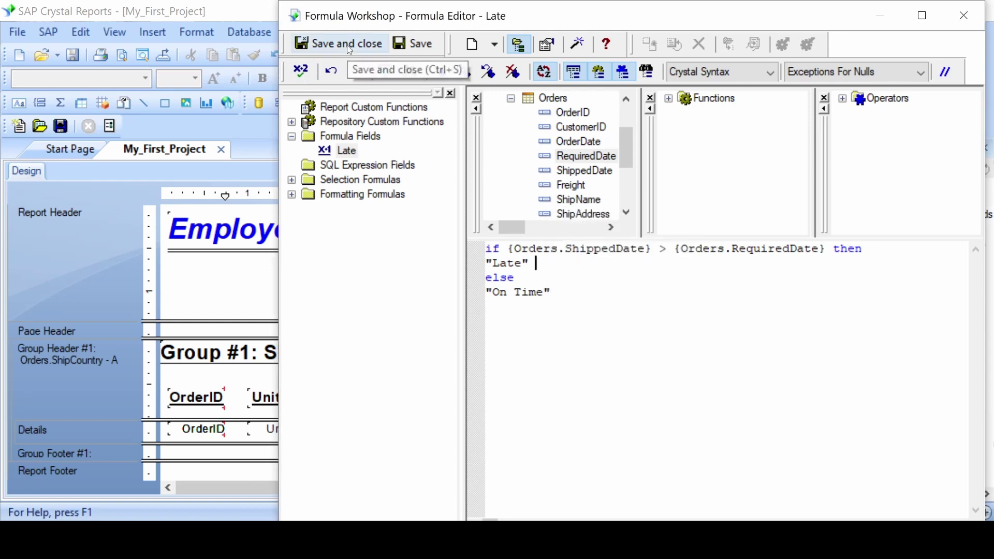
Save and close the Late formula, and place its field in the Details section beside OrderDate.
click(347, 45)
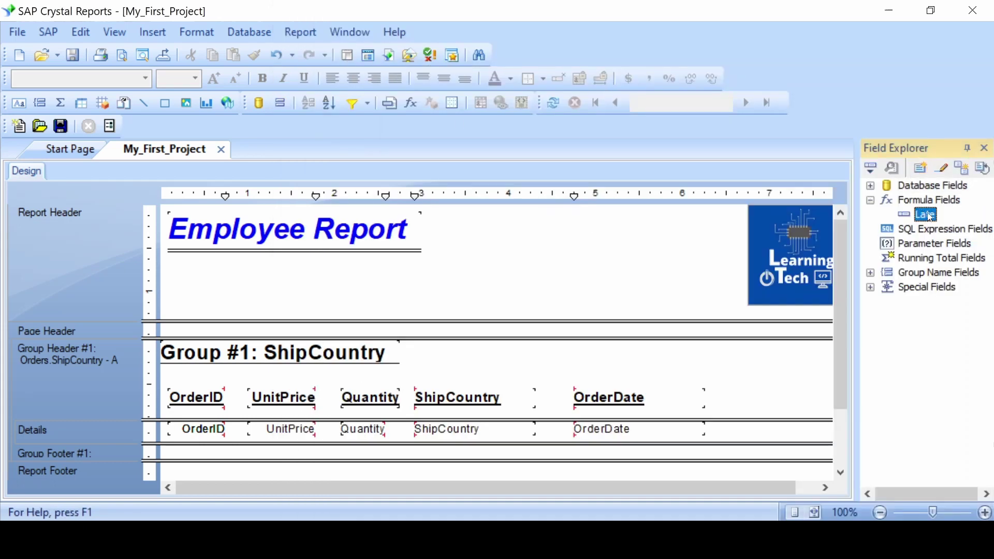
drag(934, 218, 727, 428)
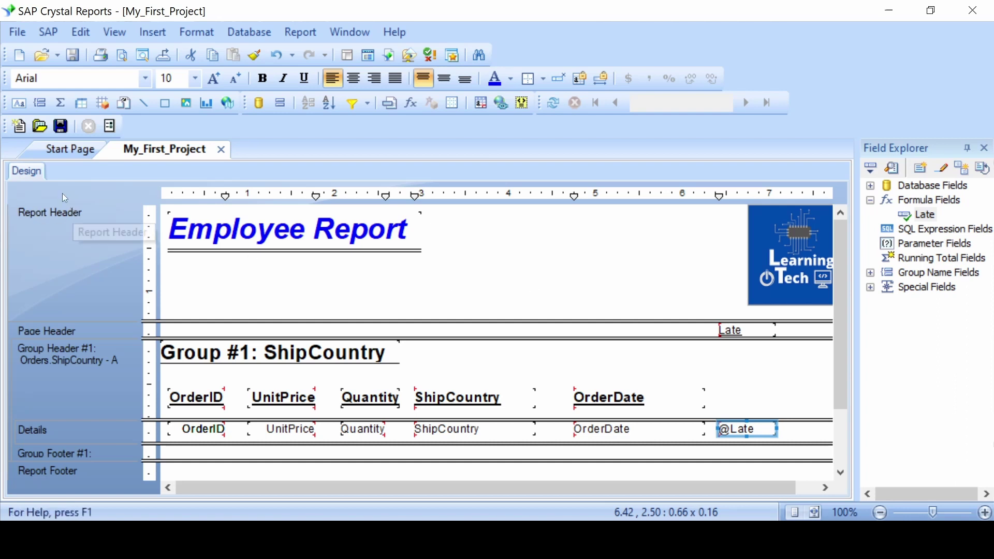
Preview the report, examine the Late field's values across the Argentina orders on the first page, and close the preview.
click(123, 55)
scroll(697, 298, down, 5)
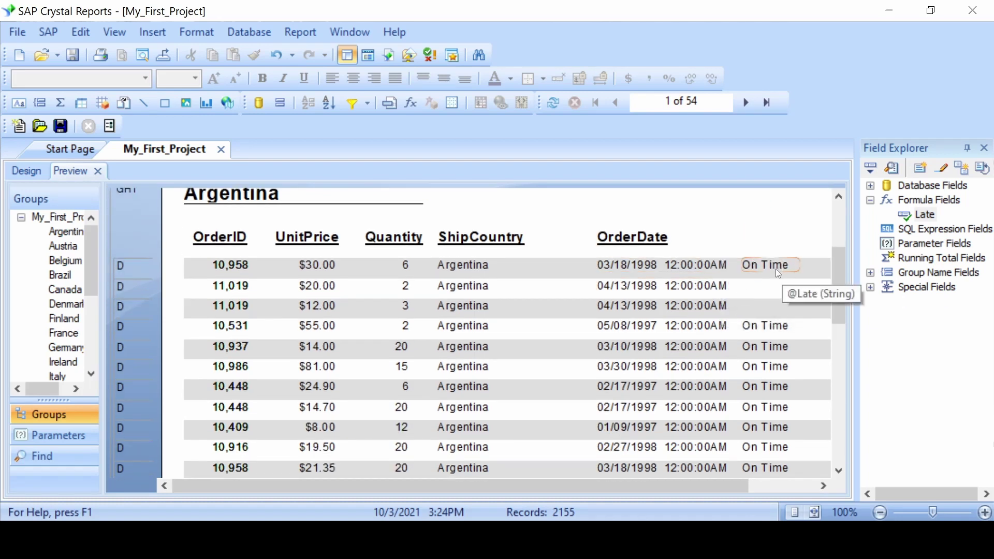
scroll(761, 269, down, 5)
scroll(773, 293, down, 8)
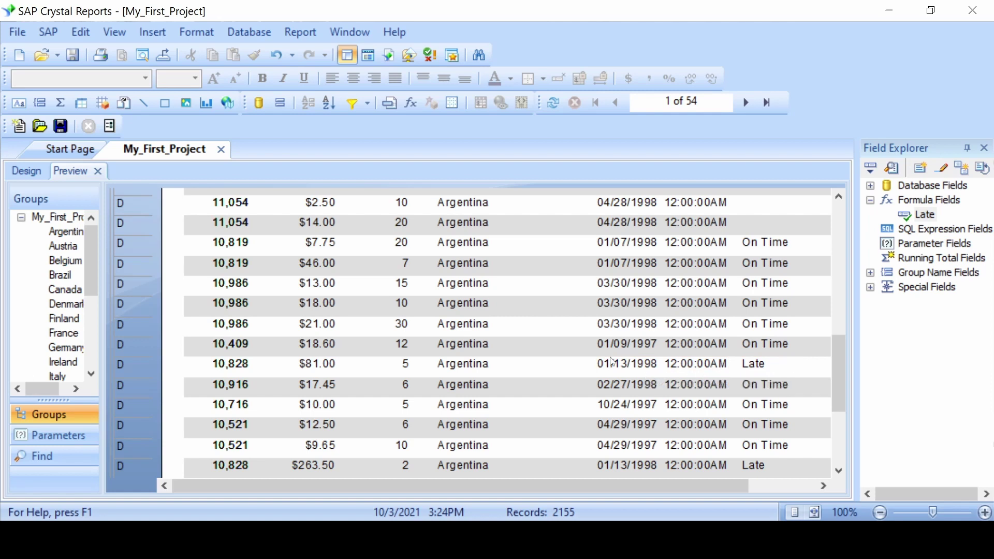
scroll(595, 336, up, 15)
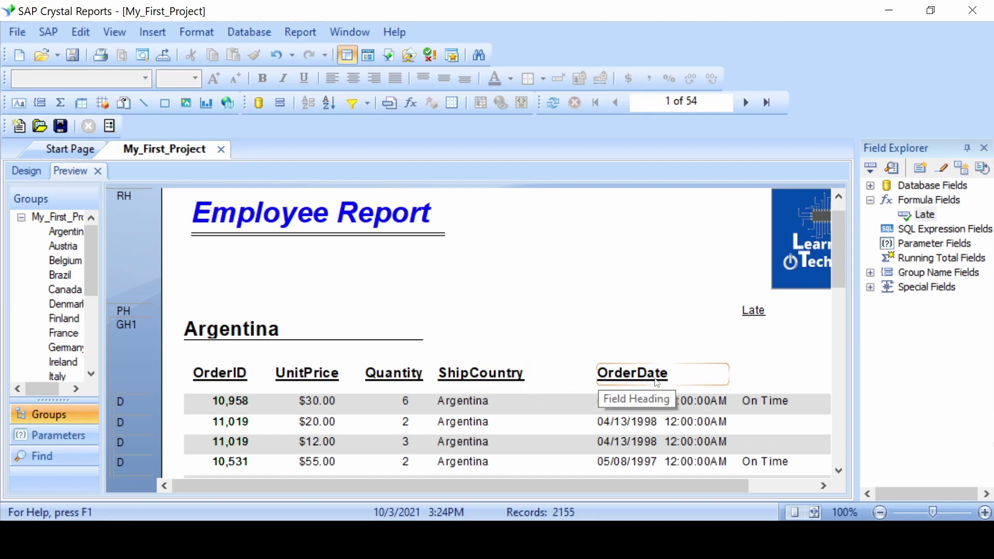
scroll(564, 371, down, 10)
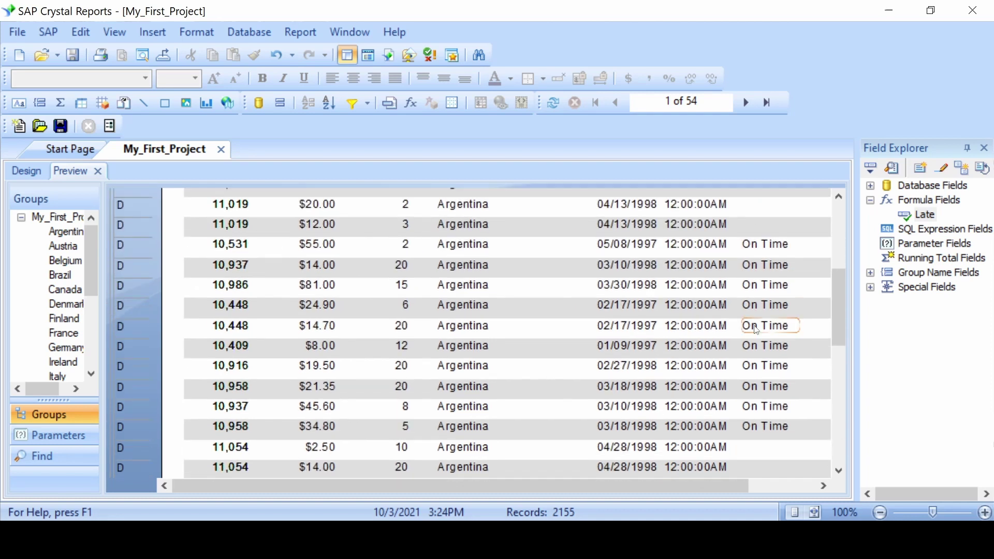
scroll(756, 330, down, 5)
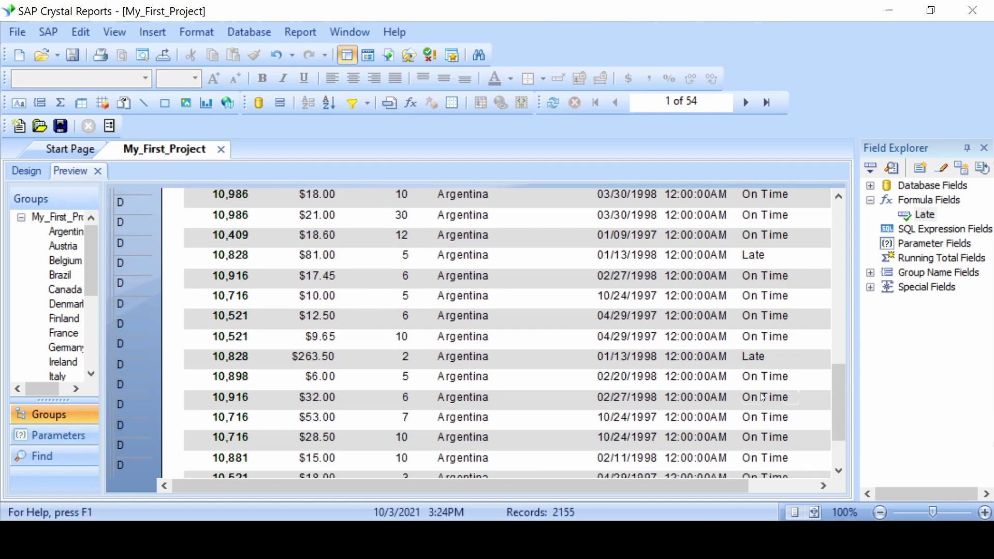
scroll(765, 366, down, 2)
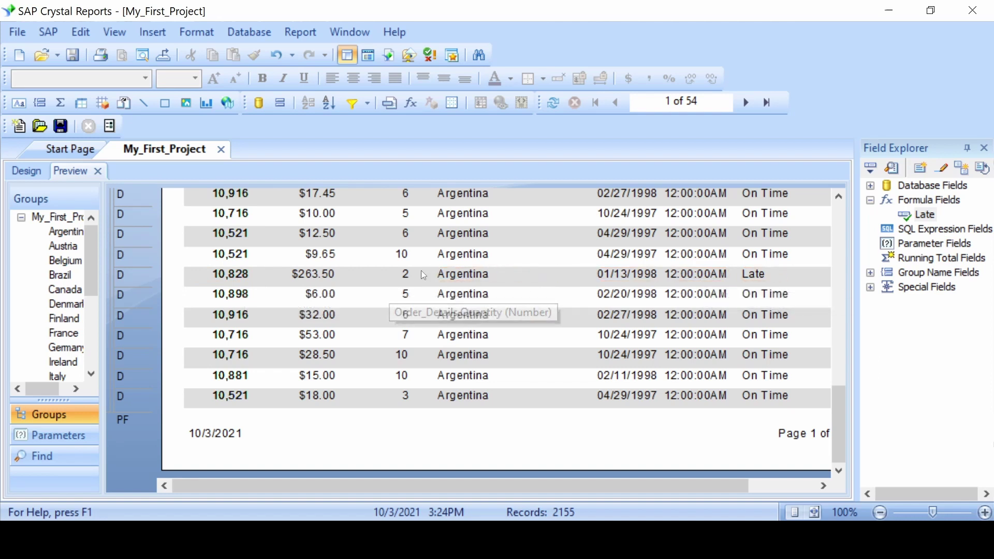
scroll(374, 272, up, 10)
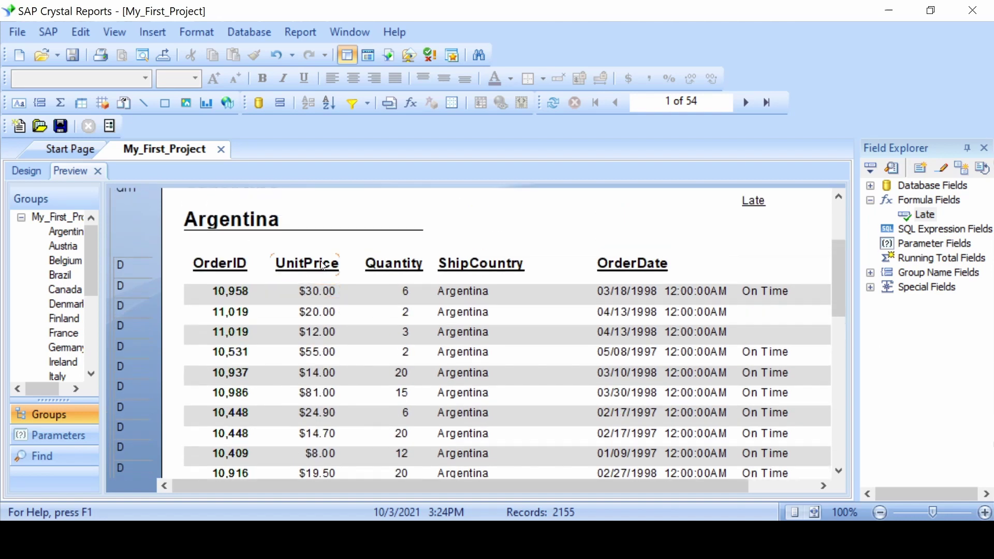
click(98, 172)
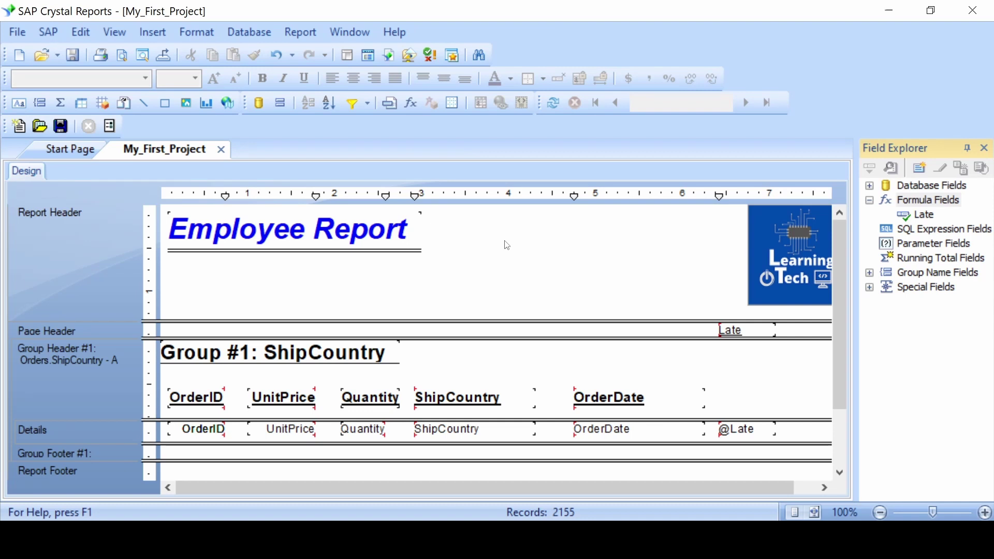
Create a second formula field named 10% off and open it in the formula editor.
click(926, 202)
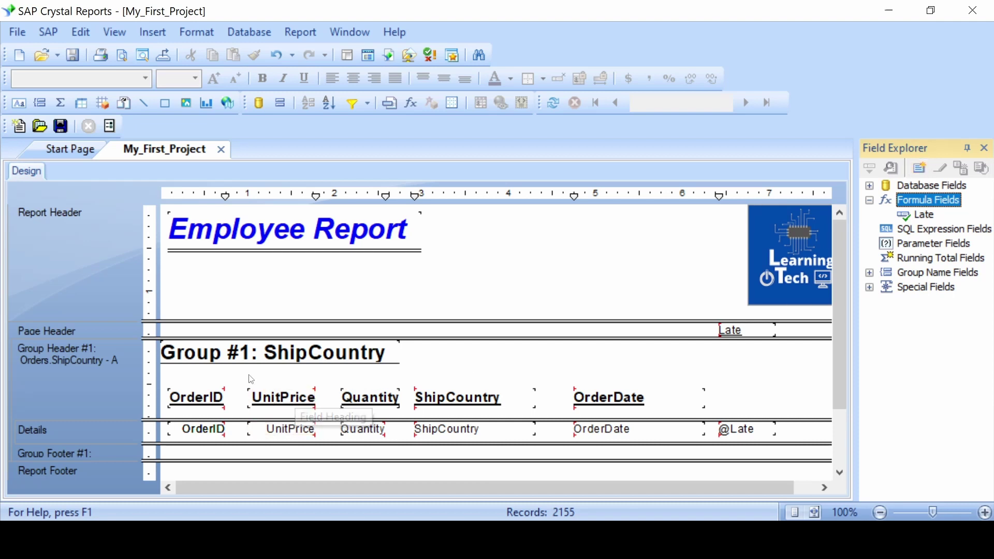
click(919, 168)
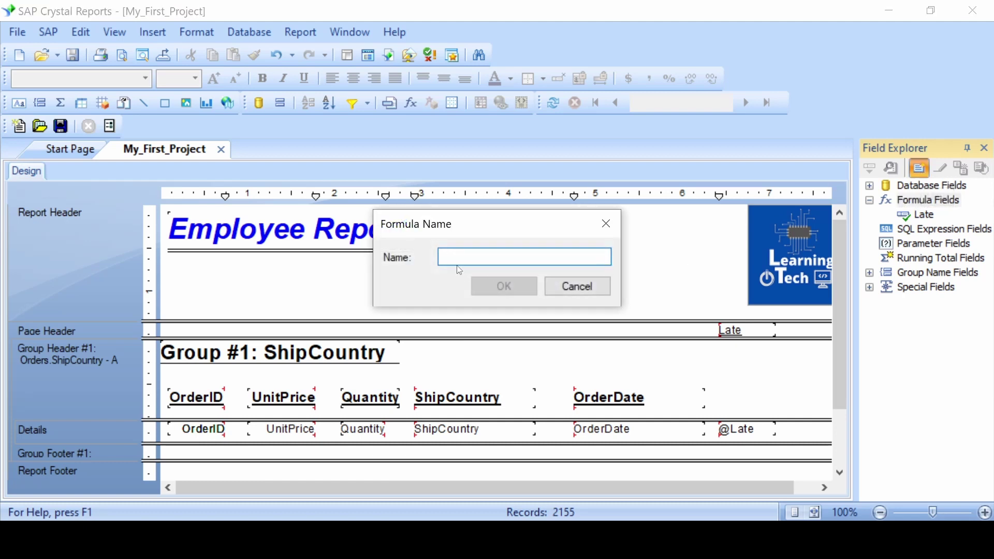
text(10)
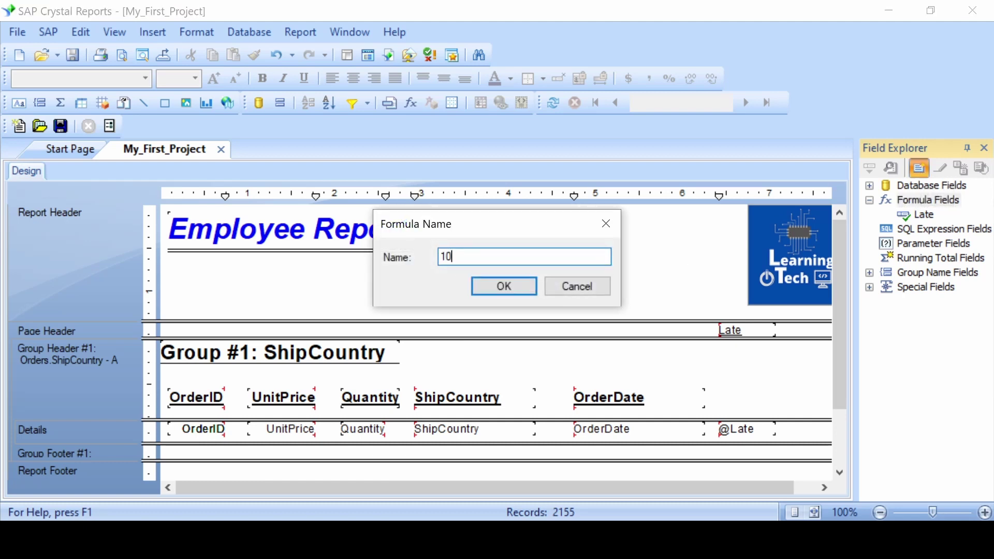
text(% off)
click(474, 289)
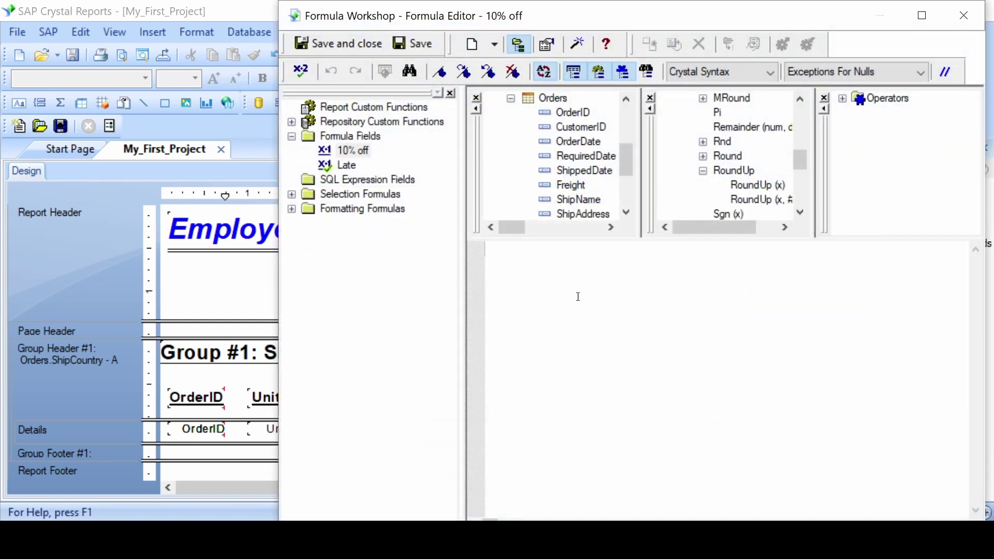
Try the expression {Order_Details.UnitPrice} * .90 in the 10% off formula, and clear it again.
scroll(579, 168, up, 3)
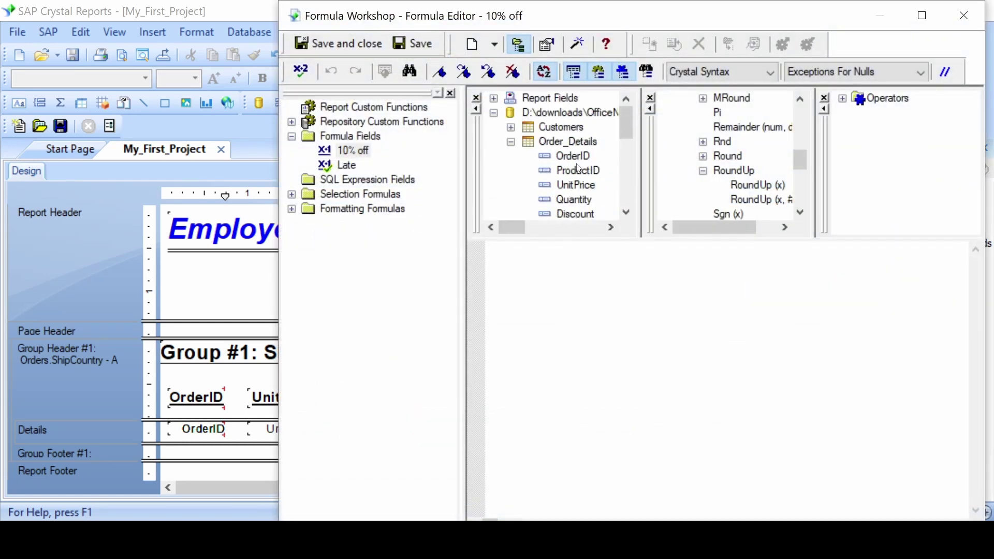
click(578, 186)
double_click(578, 186)
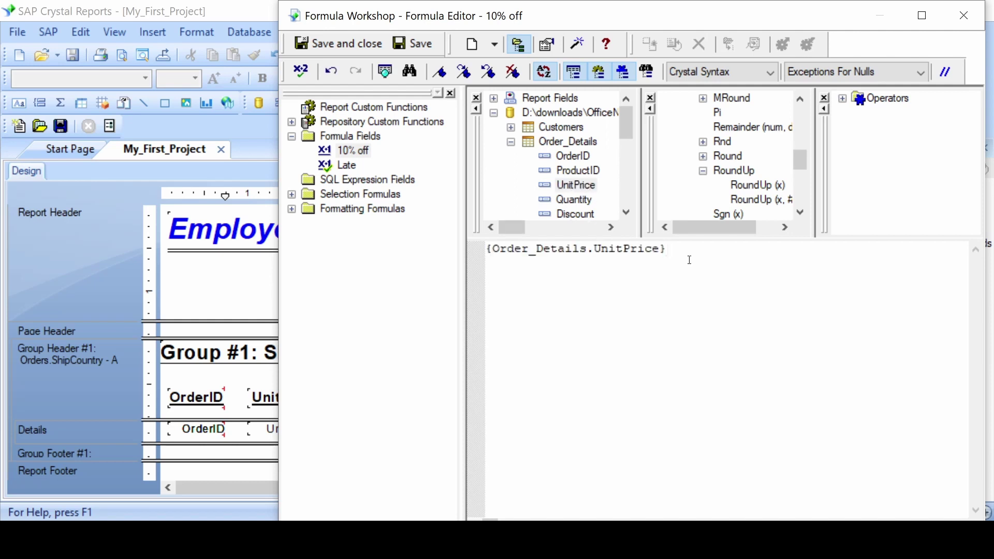
text(* .90)
key(BackSpace)
key(BackSpace)
key(BackSpace)
key(BackSpace)
key(BackSpace)
key(BackSpace)
key(BackSpace)
key(BackSpace)
key(BackSpace)
key(BackSpace)
key(BackSpace)
key(BackSpace)
key(BackSpace)
key(BackSpace)
key(BackSpace)
key(BackSpace)
key(BackSpace)
key(BackSpace)
key(BackSpace)
key(BackSpace)
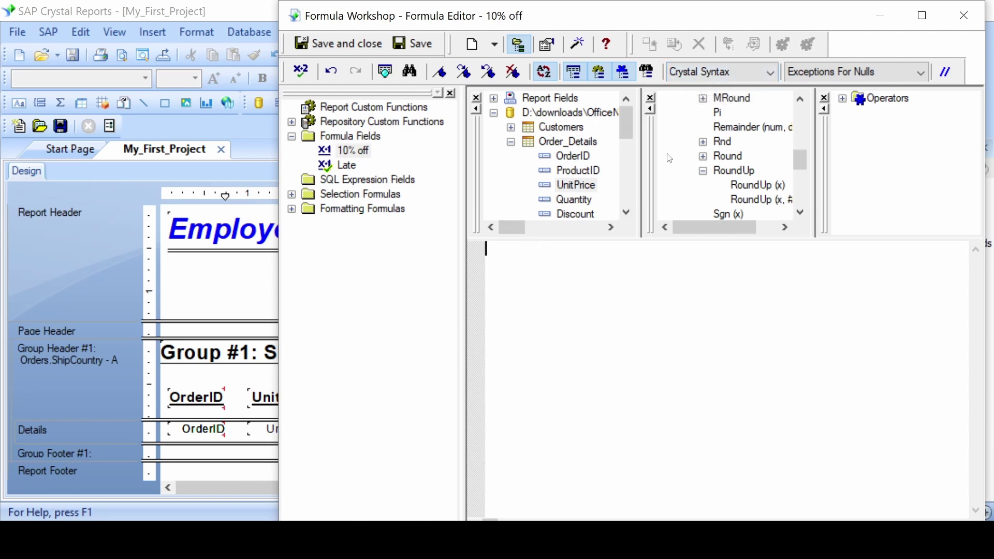
Switch the formula language to Basic Syntax and return it to Crystal Syntax.
click(735, 63)
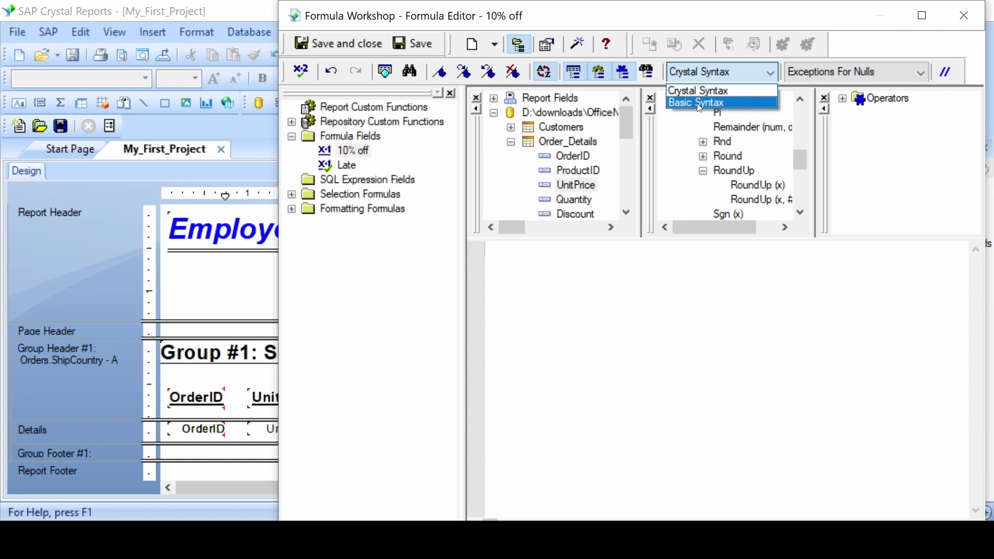
click(699, 105)
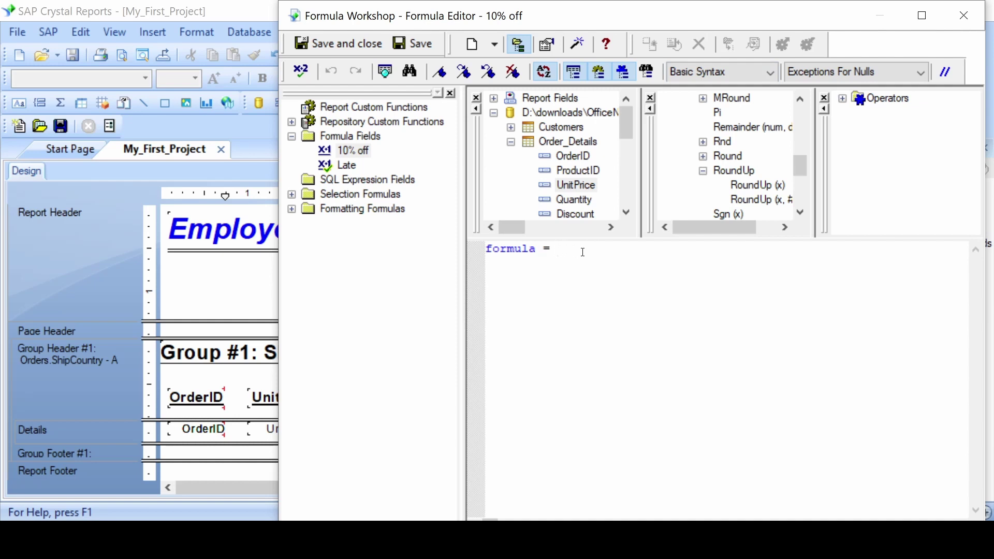
click(745, 73)
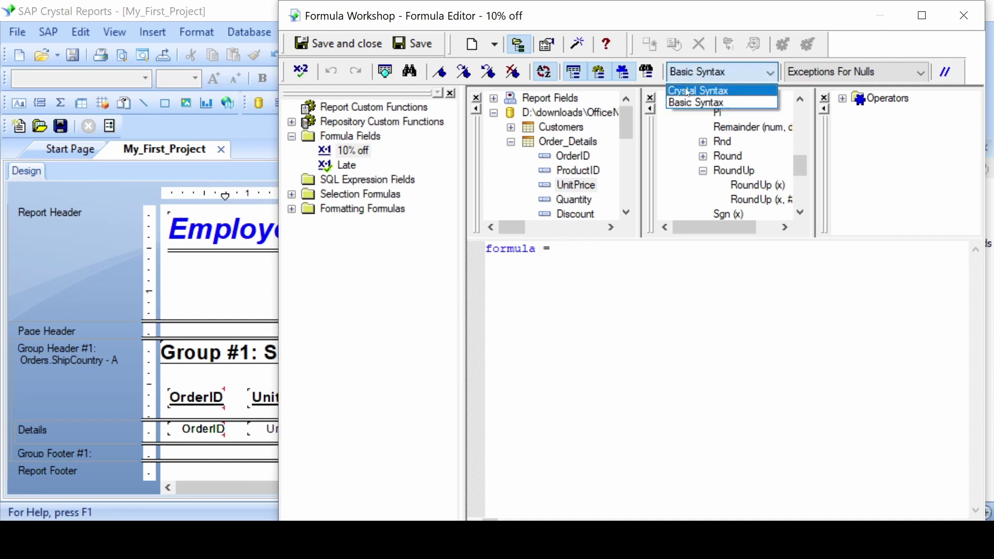
click(698, 90)
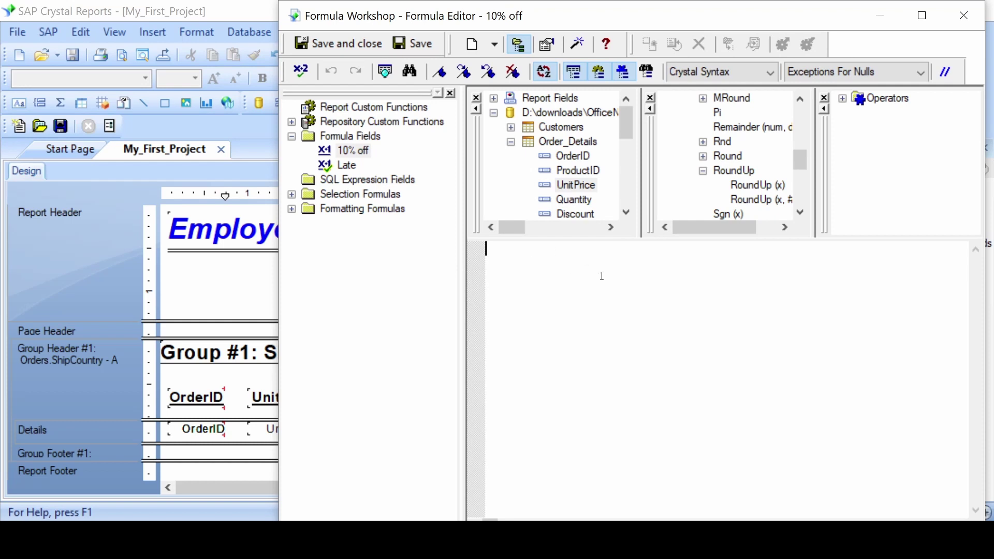
Enter {Order_Details.UnitPrice} * .90 as the 10% off formula, check it for errors, and save and close it.
double_click(577, 187)
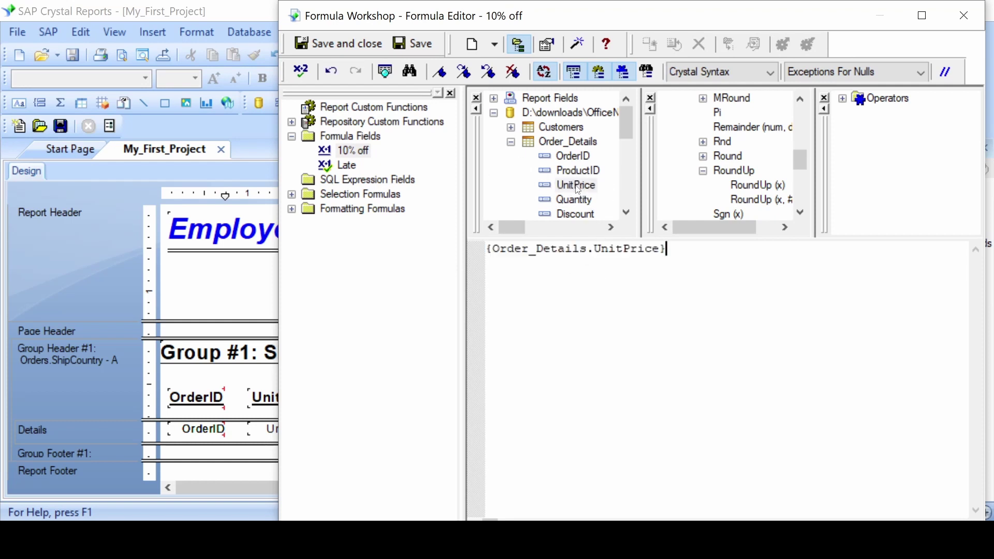
text(* .90)
click(302, 72)
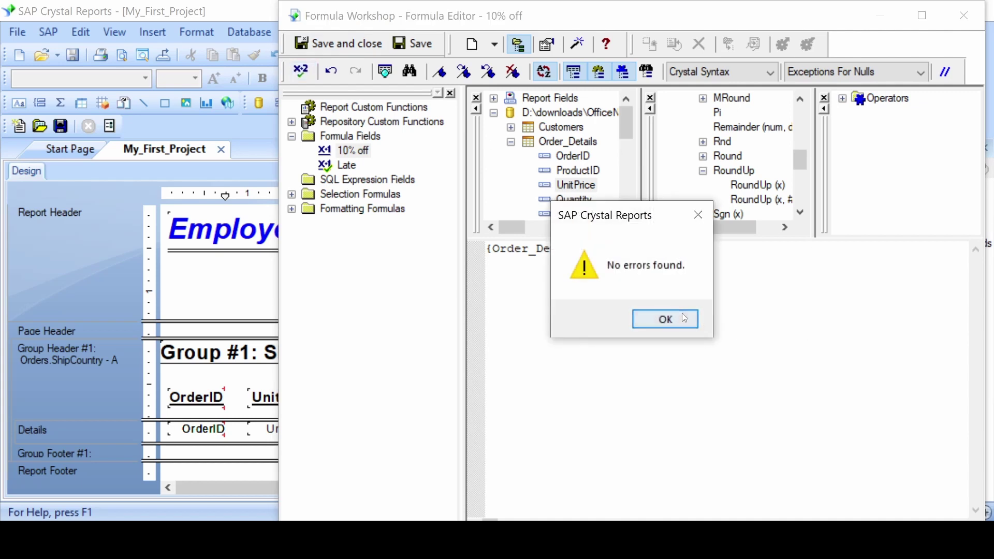
key(Return)
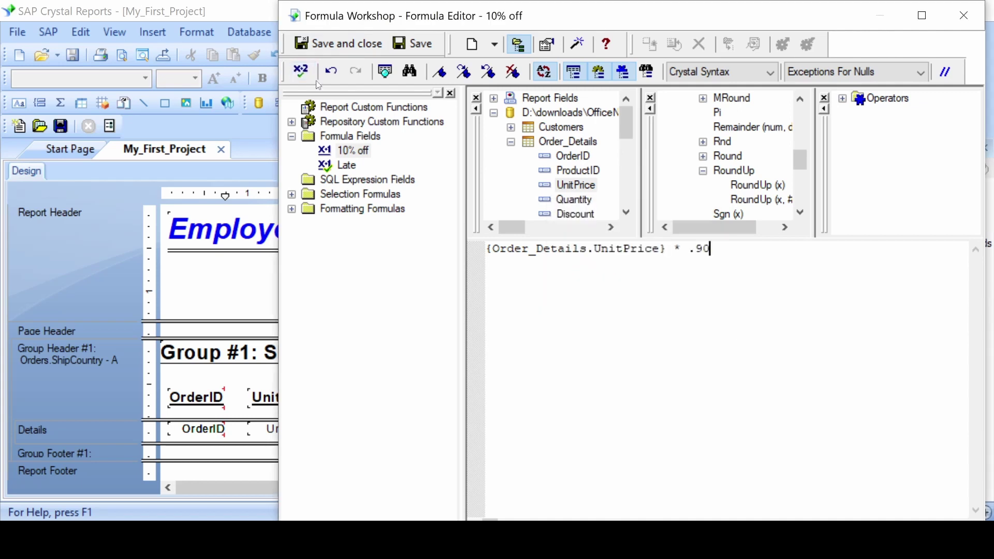
click(333, 44)
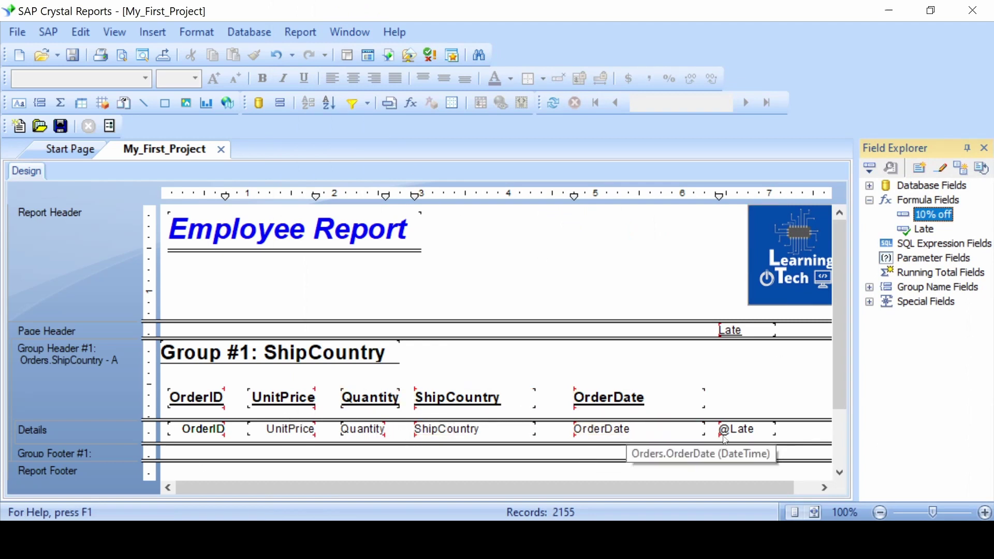
Shift the Late, OrderDate, ShipCountry and Quantity fields with their headings to the right, opening a gap after UnitPrice.
drag(746, 431, 782, 431)
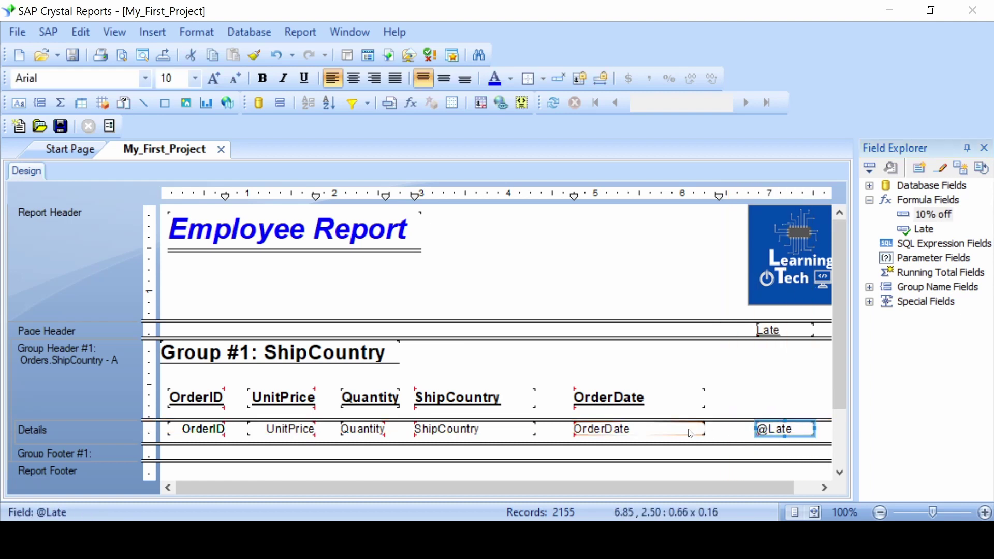
drag(641, 430, 663, 431)
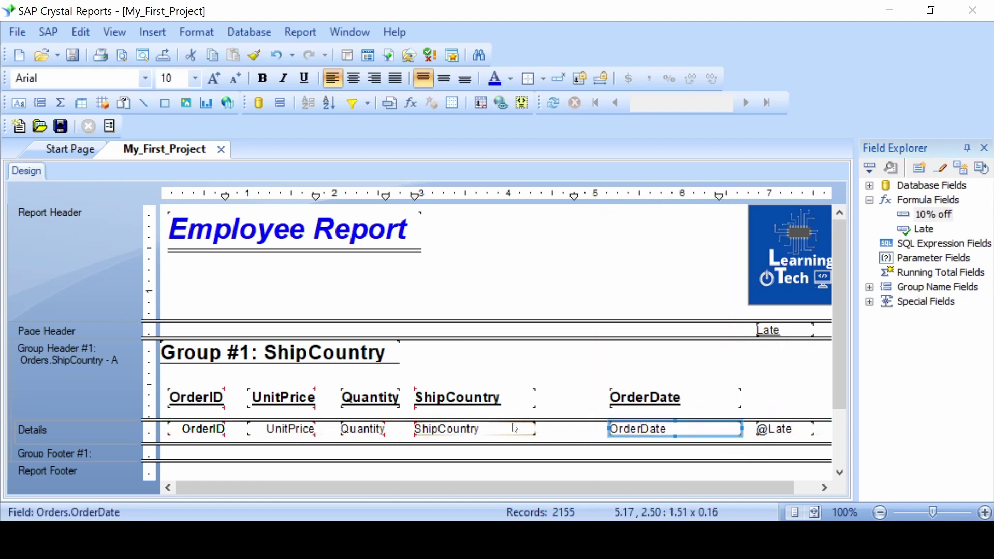
click(459, 429)
ctrl+click(350, 431)
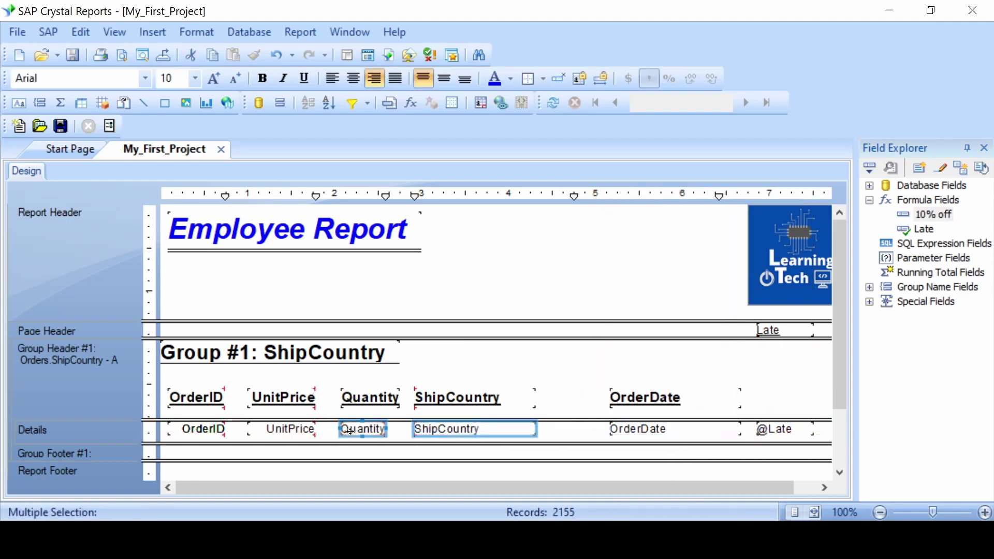
ctrl+click(364, 398)
ctrl+click(456, 397)
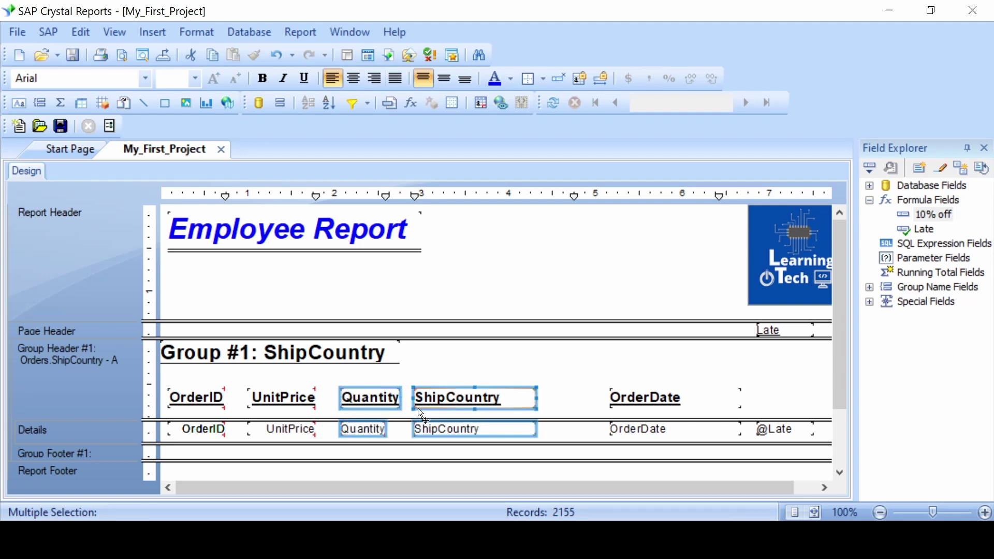
drag(363, 435, 424, 430)
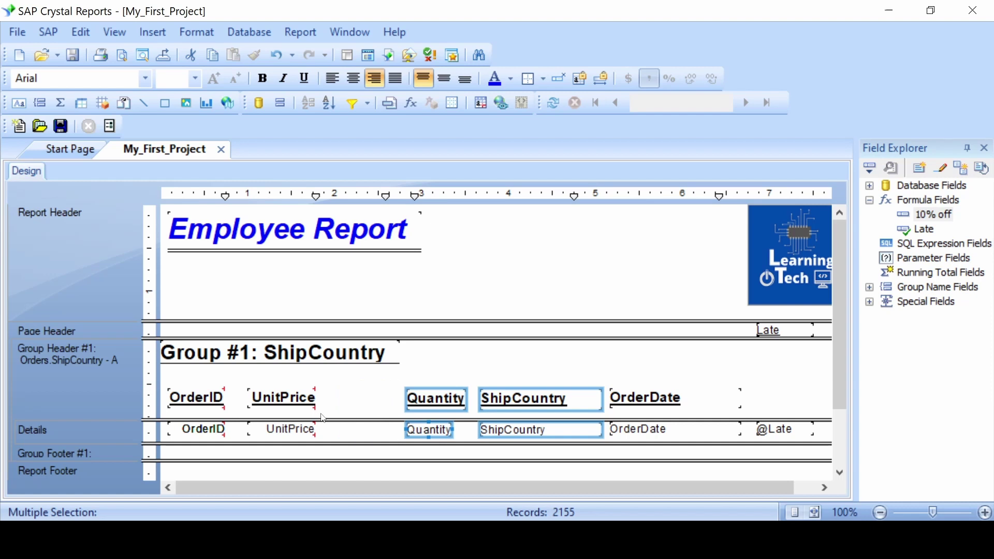
click(329, 431)
Place the 10% off field between UnitPrice and Quantity in the Details section, and check it in a preview.
drag(932, 218, 330, 431)
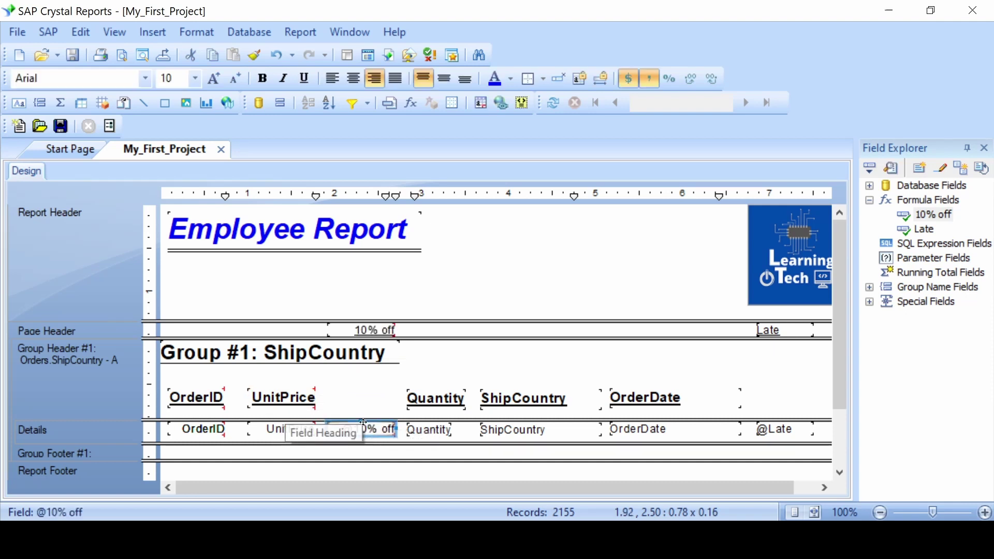
click(122, 55)
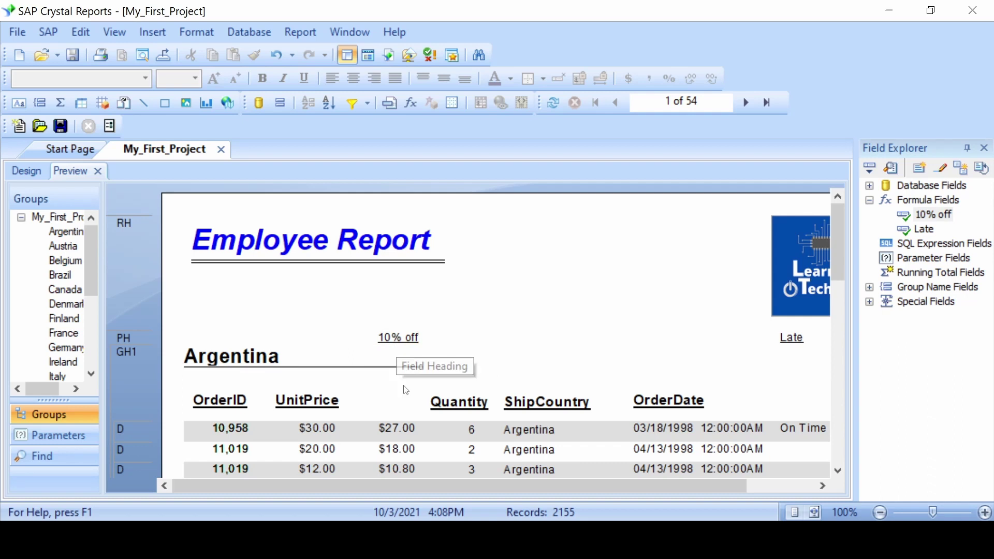
scroll(398, 403, down, 3)
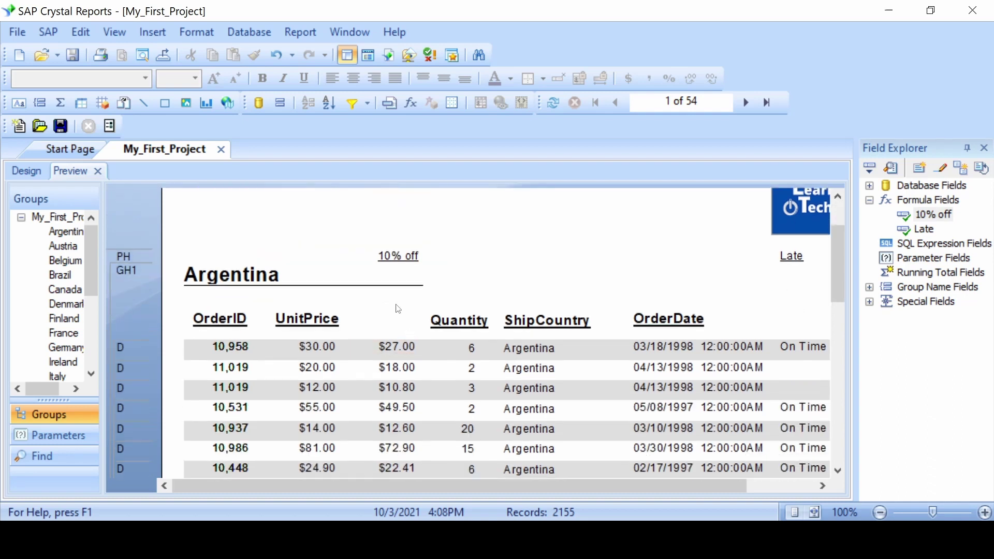
scroll(305, 264, up, 2)
click(97, 171)
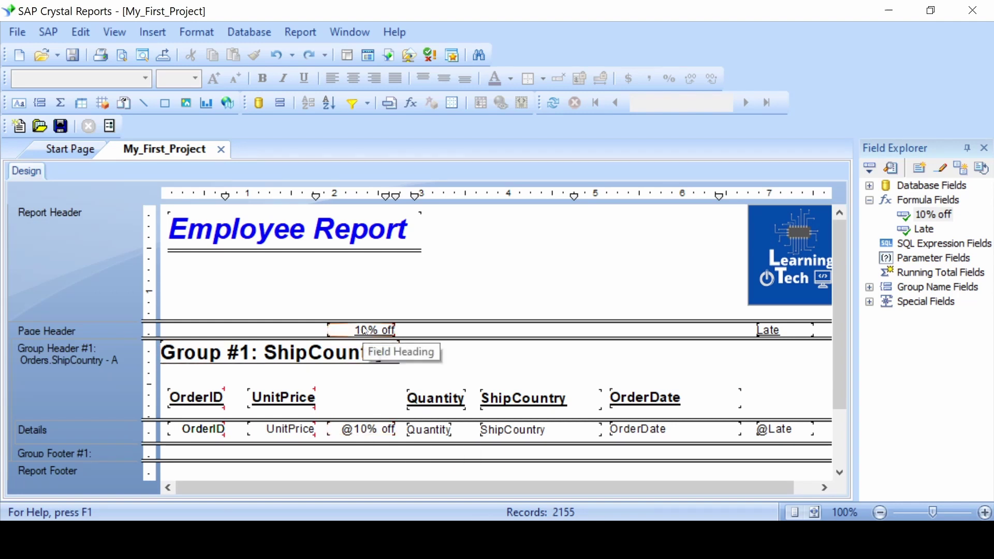
Move the 10% off heading into Group Header #1 above its field, and align its bottom with the UnitPrice heading.
drag(380, 330, 374, 390)
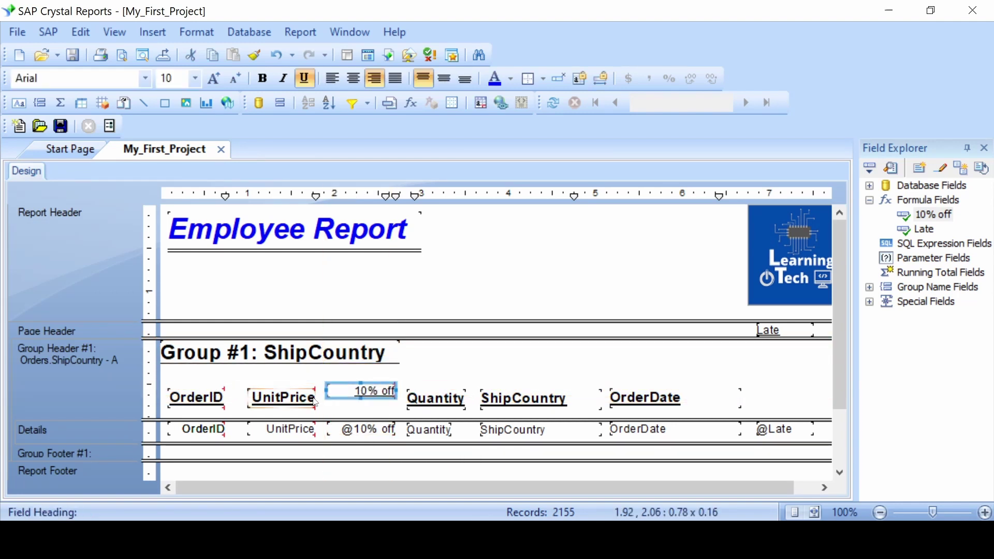
ctrl+click(294, 394)
right_click(295, 394)
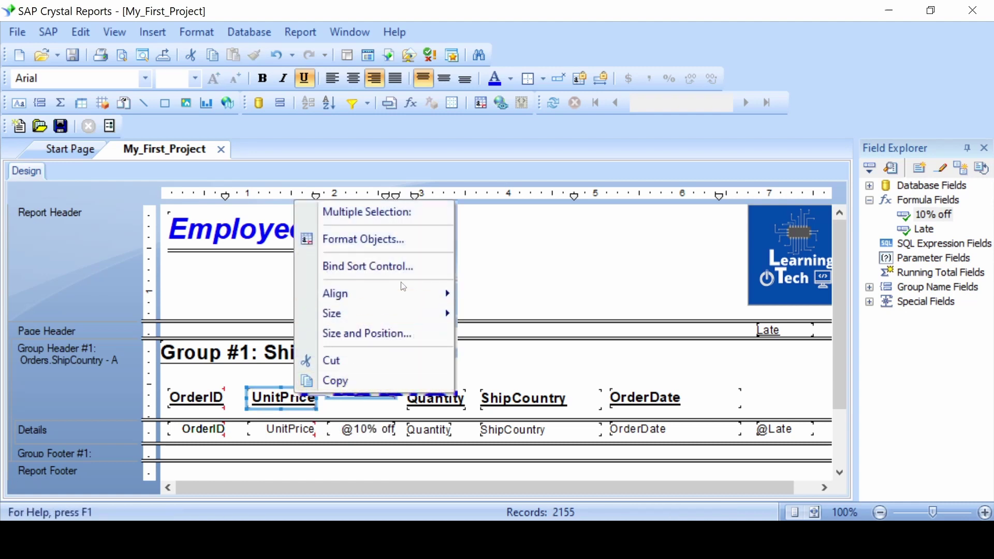
mouse_move(397, 293)
click(490, 336)
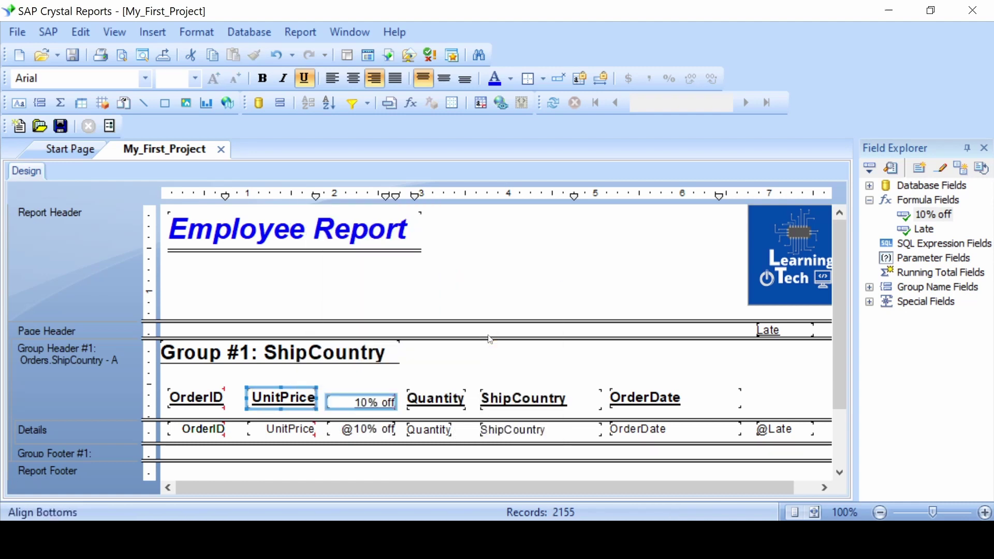
click(344, 382)
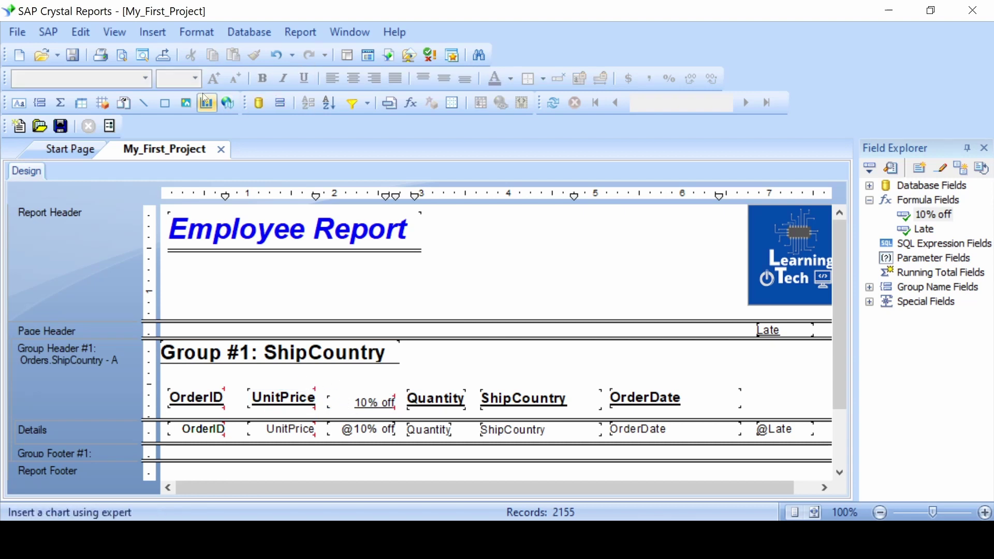
Copy the UnitPrice heading's format onto the 10% off heading with Format Painter, and make that heading slightly taller.
click(303, 395)
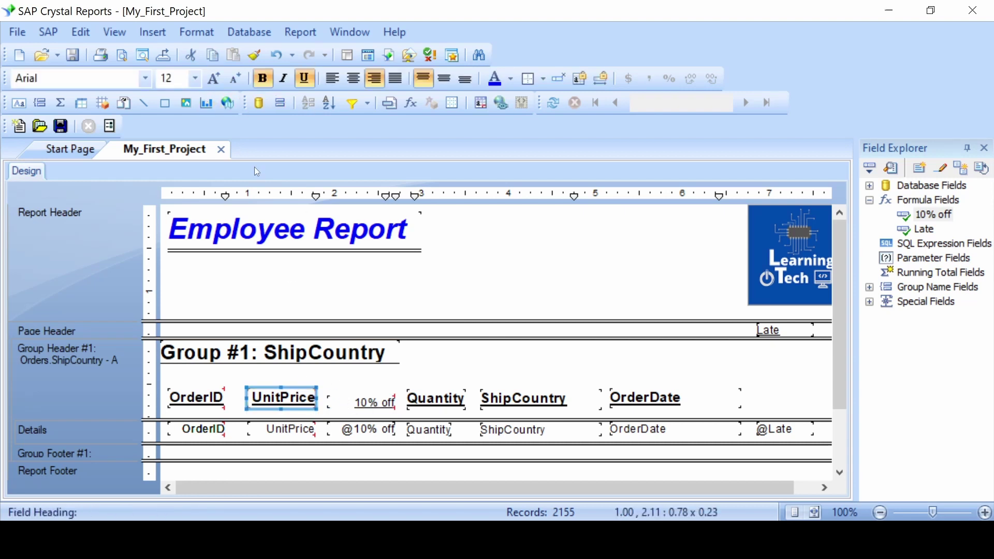
click(253, 55)
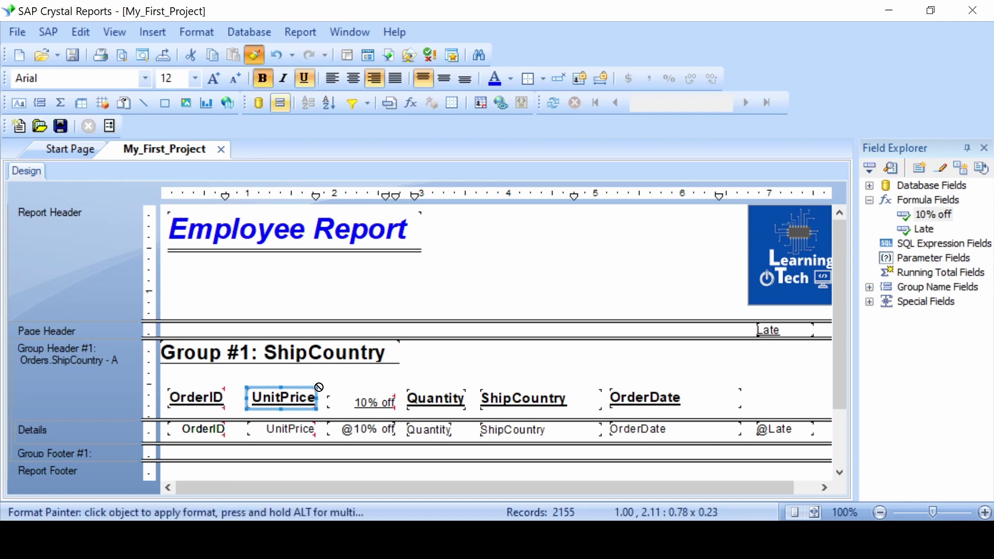
click(359, 399)
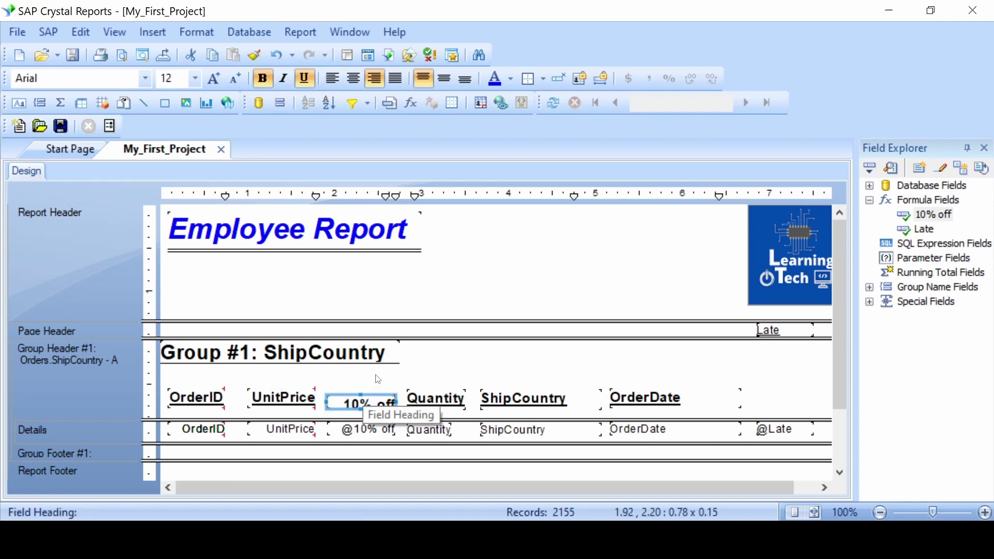
drag(361, 394, 361, 389)
click(436, 357)
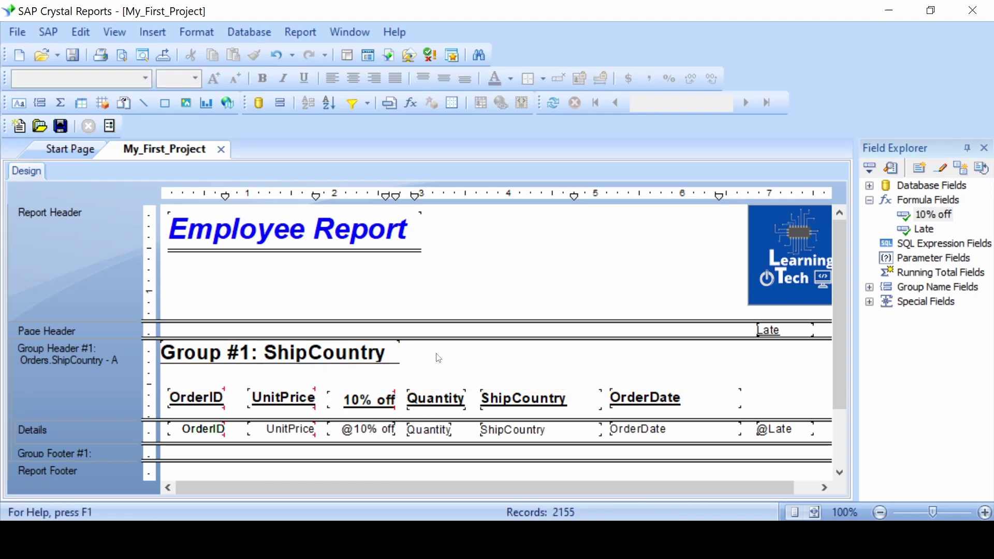
Preview the report and examine the 10% off and Late columns across the Argentina orders on the first page.
click(128, 54)
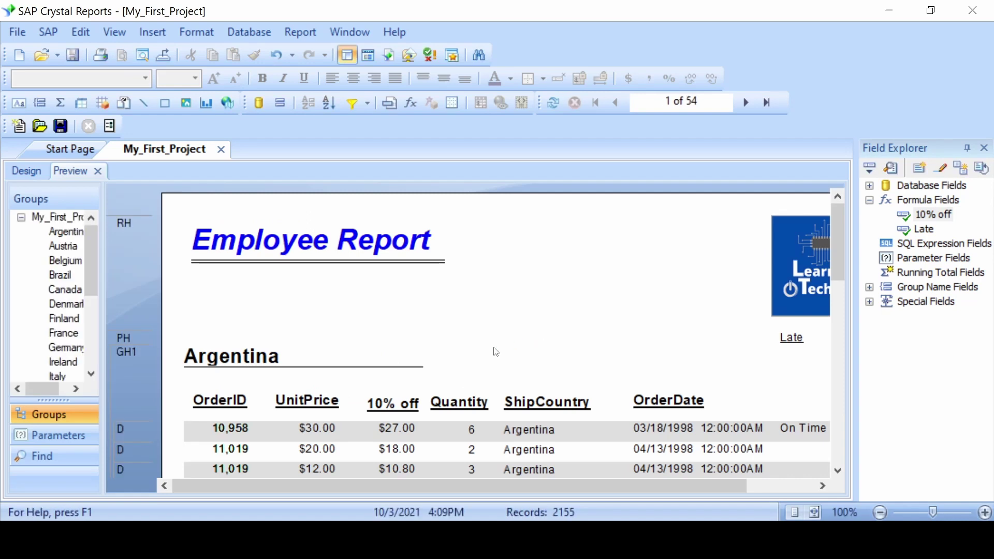
scroll(492, 311, down, 3)
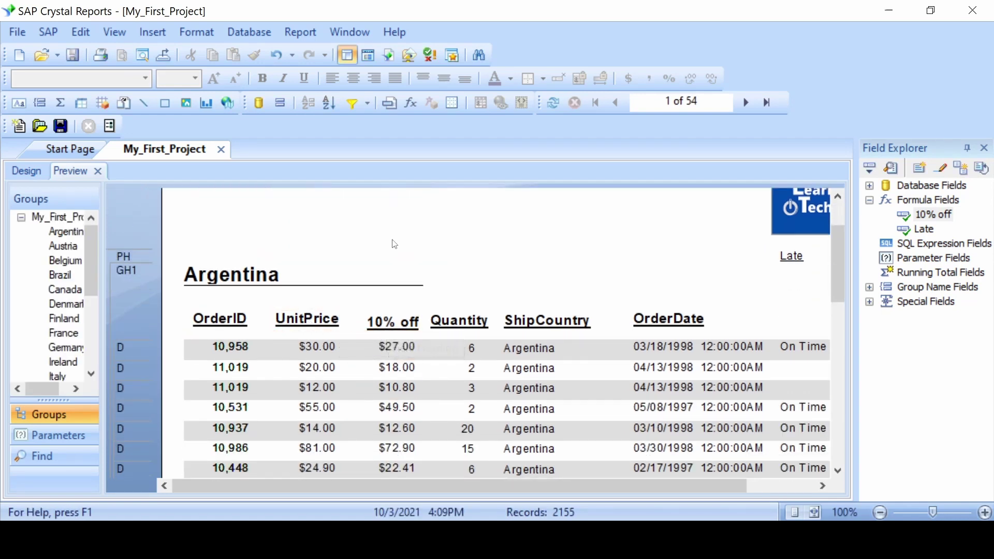
scroll(362, 217, down, 1)
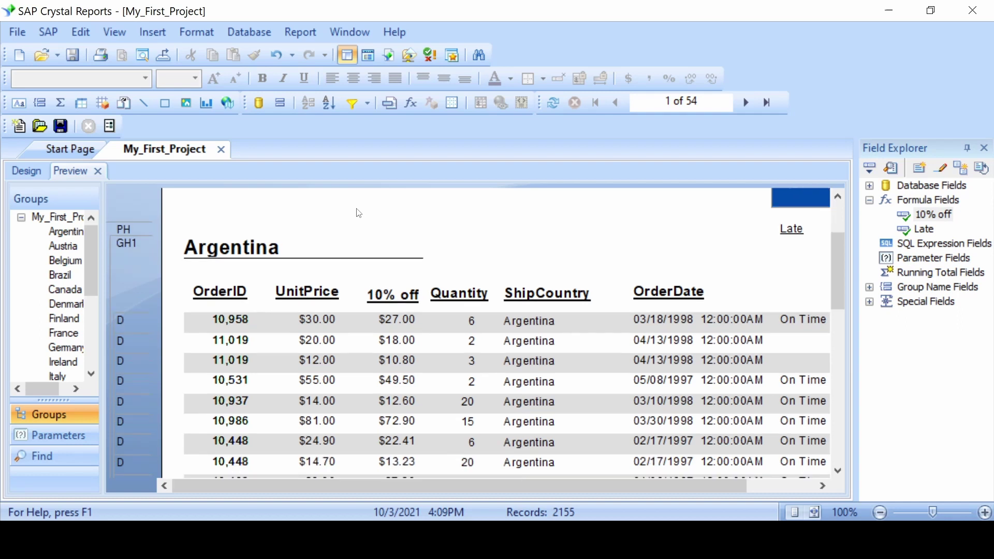
scroll(357, 213, down, 1)
scroll(446, 328, down, 1)
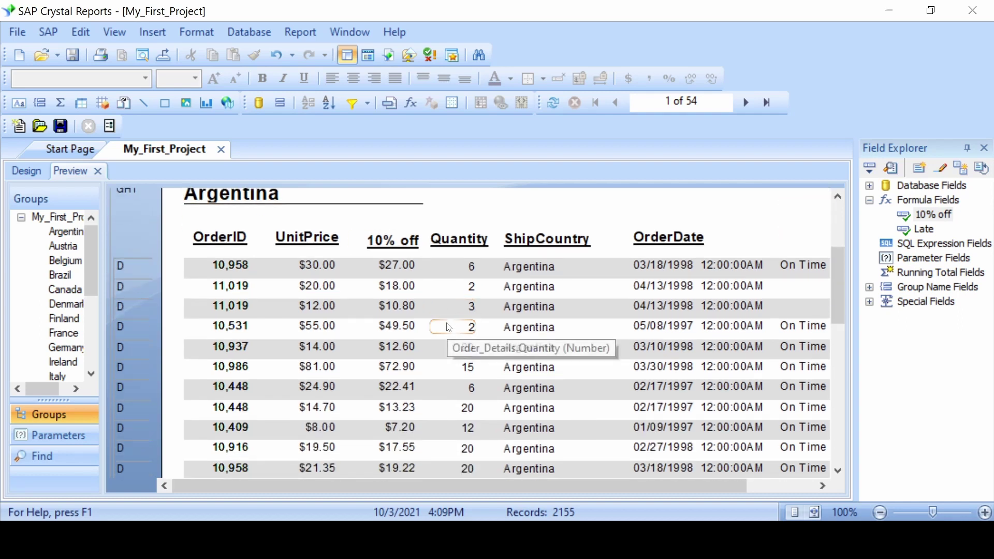
scroll(449, 327, down, 3)
scroll(446, 321, down, 2)
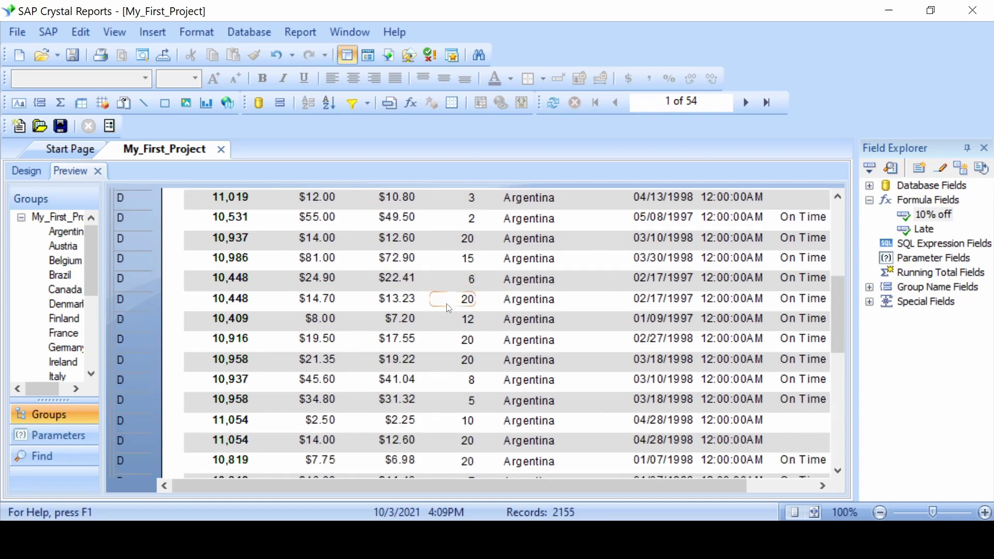
scroll(448, 309, down, 1)
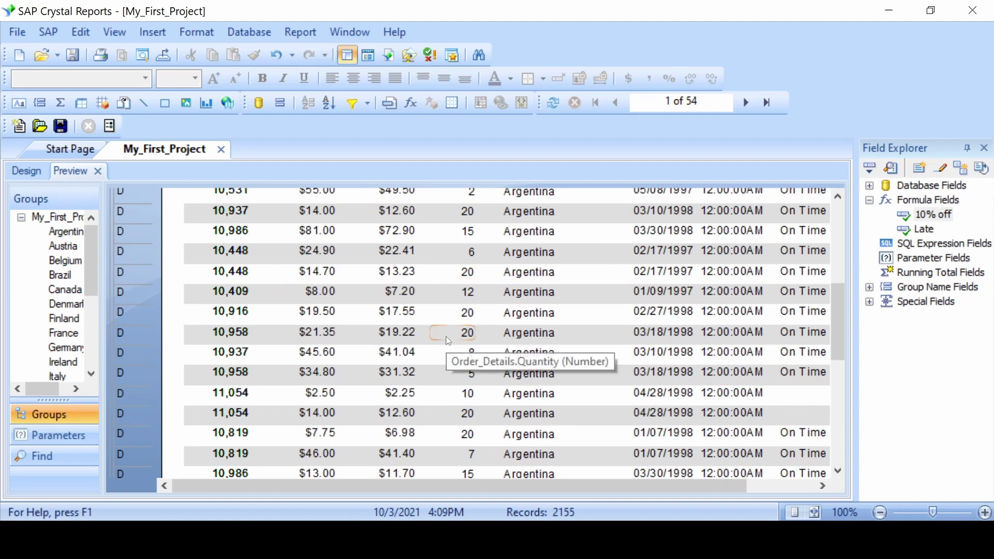
scroll(448, 340, down, 5)
scroll(447, 337, down, 8)
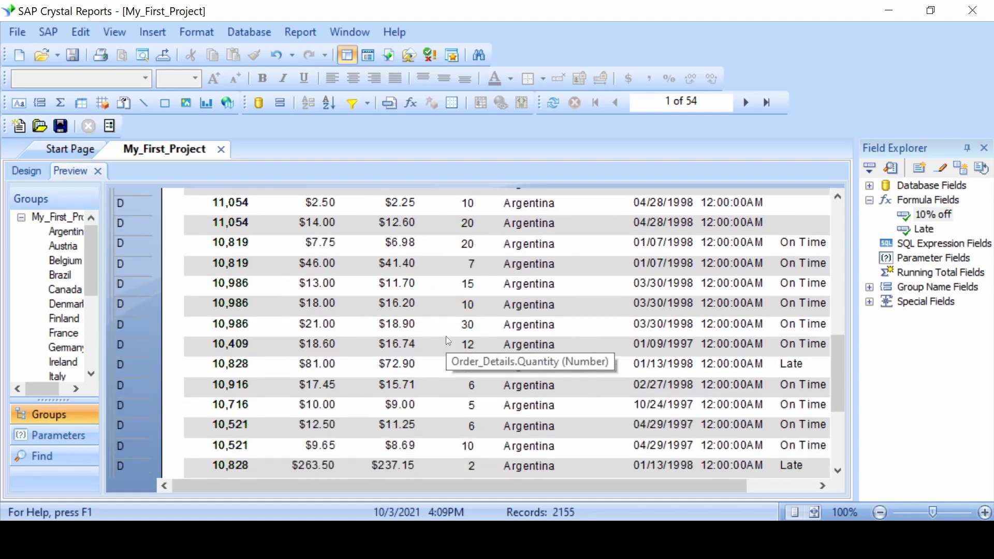
Close the preview and delete the ShipCountry, OrderDate and Late fields from the Details section.
scroll(376, 339, up, 5)
scroll(376, 339, up, 9)
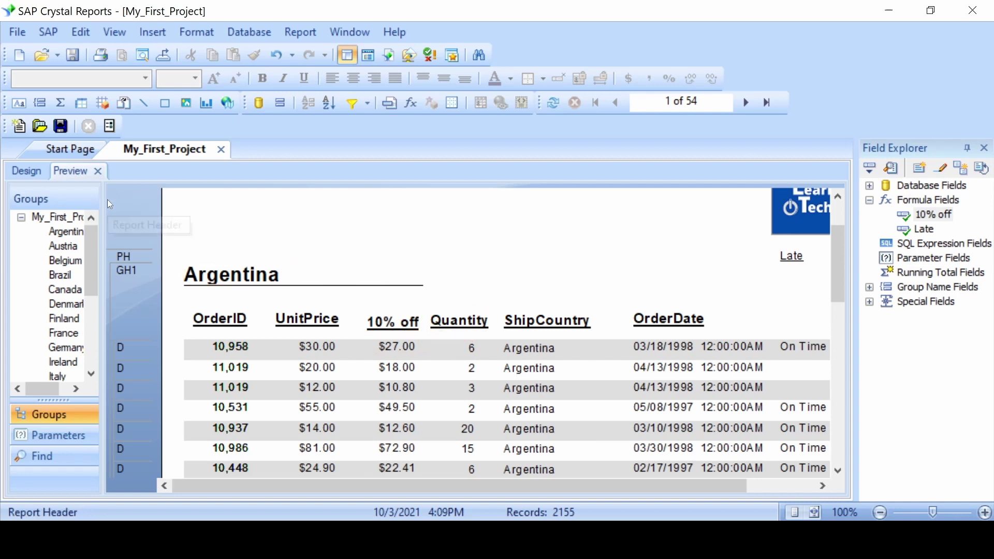
click(96, 171)
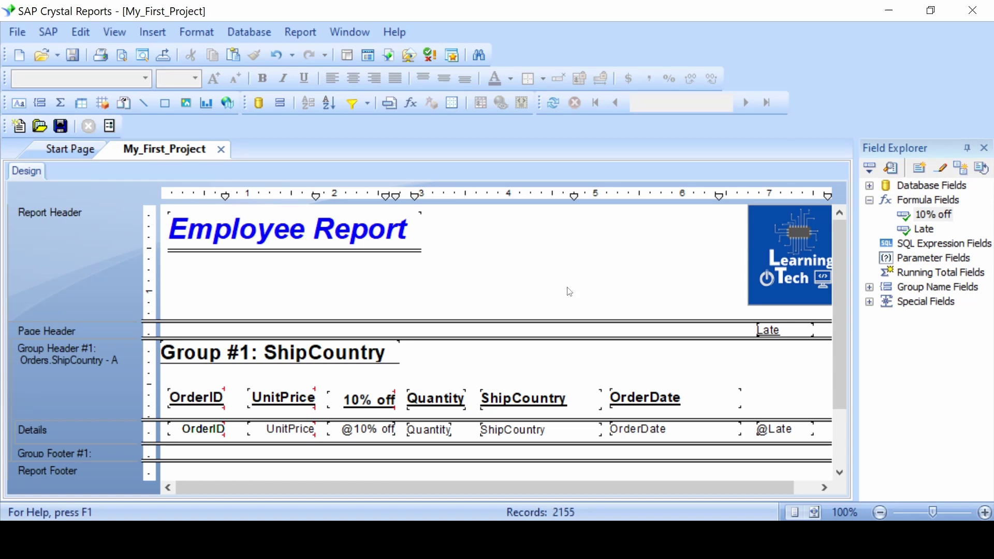
right_click(538, 436)
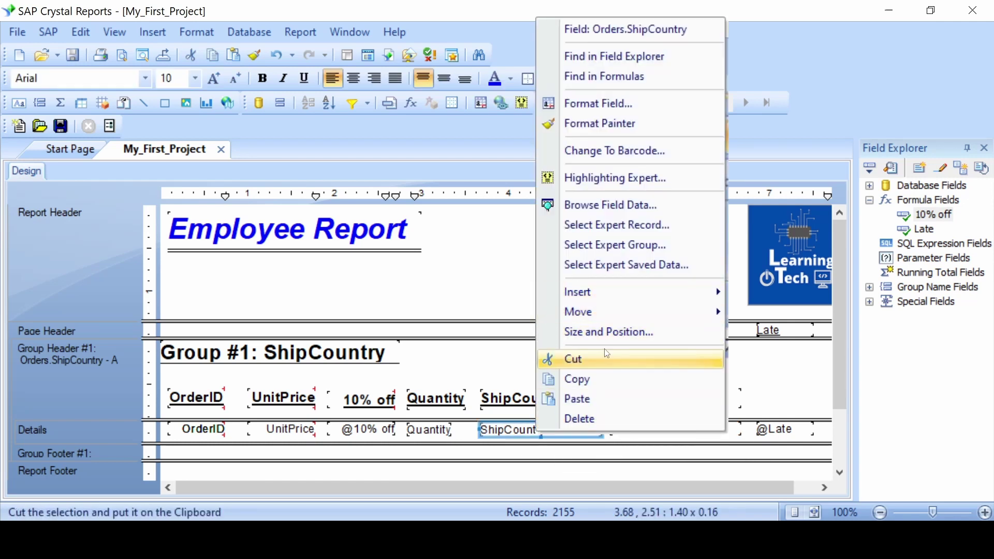
click(598, 418)
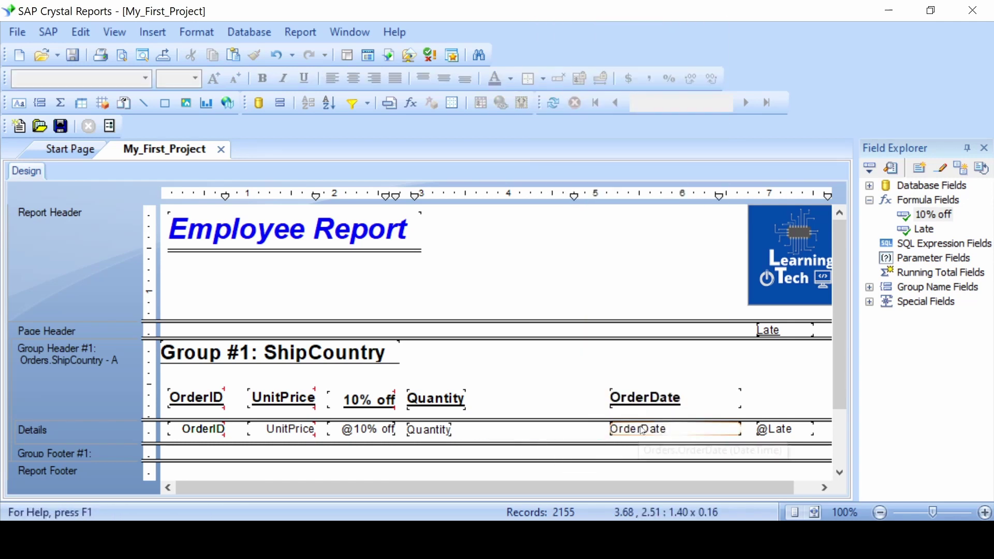
right_click(642, 431)
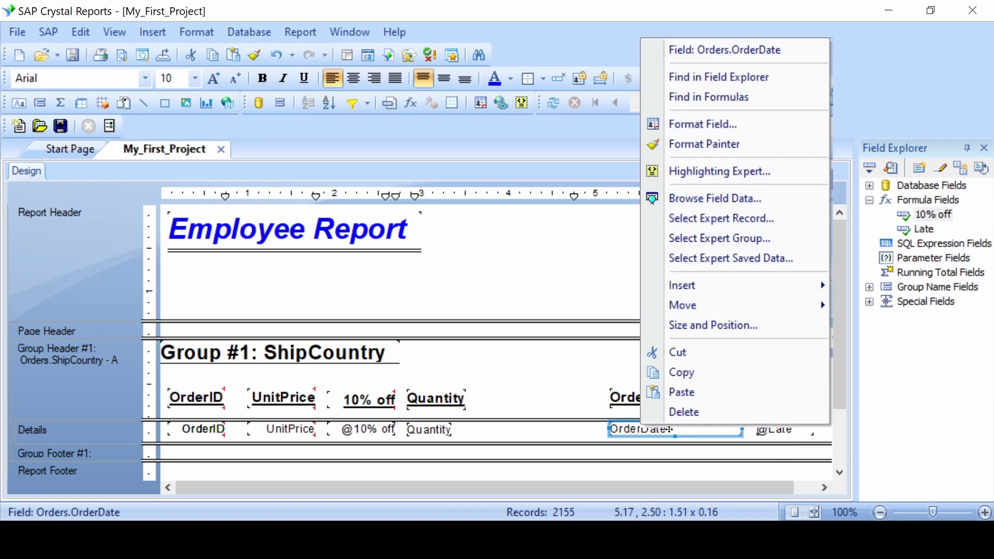
click(692, 416)
right_click(775, 426)
click(793, 424)
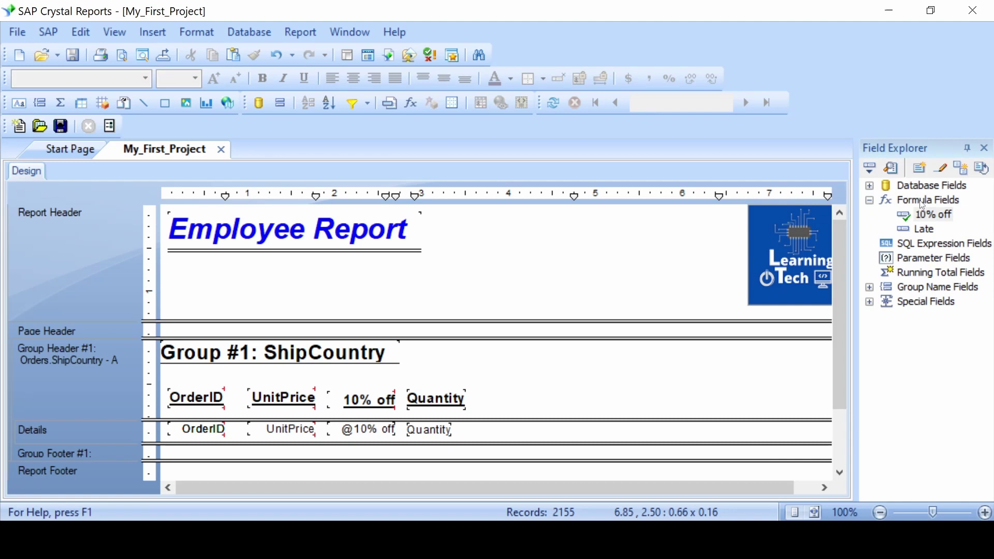
Create a new formula field named Contact Info and open it in the Formula Editor.
click(920, 171)
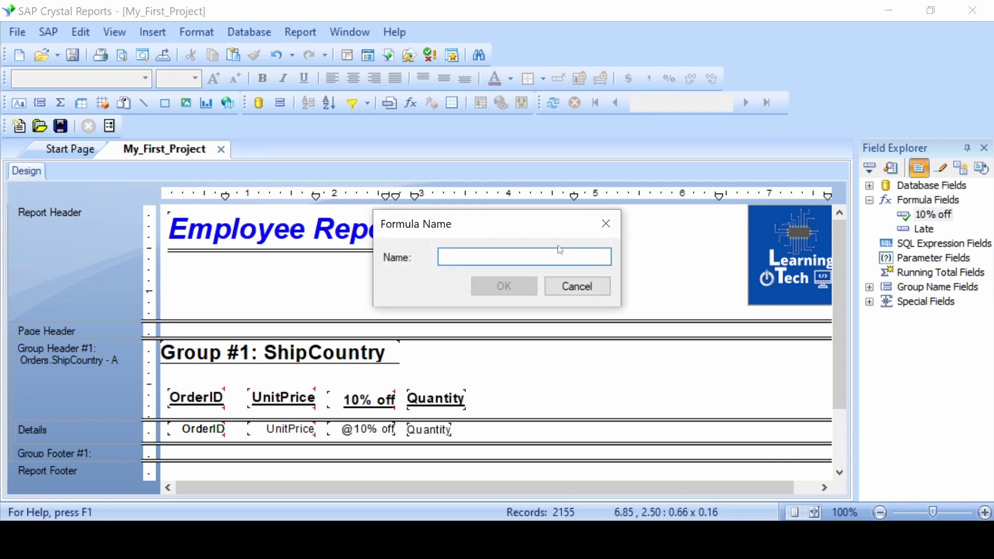
text(Contact)
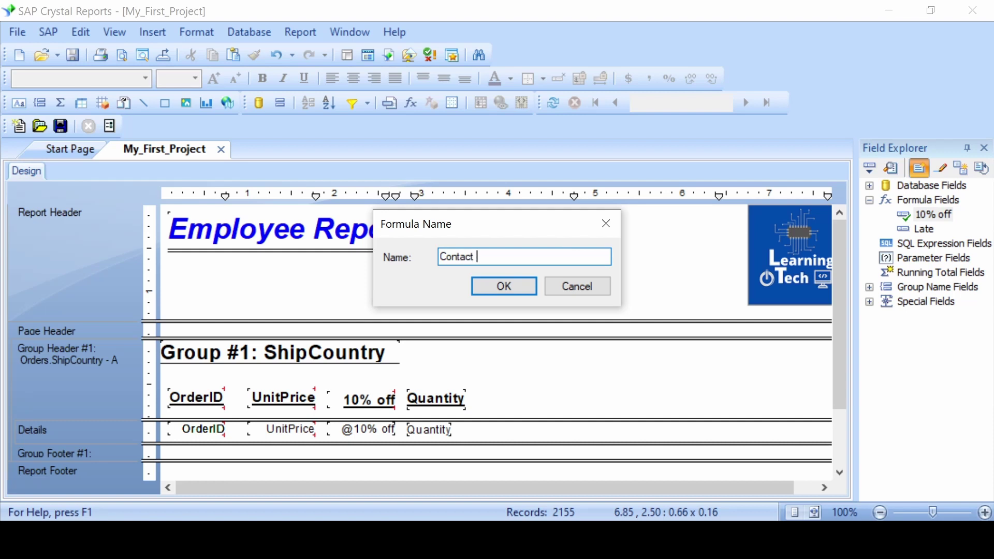
text( Info)
key(Return)
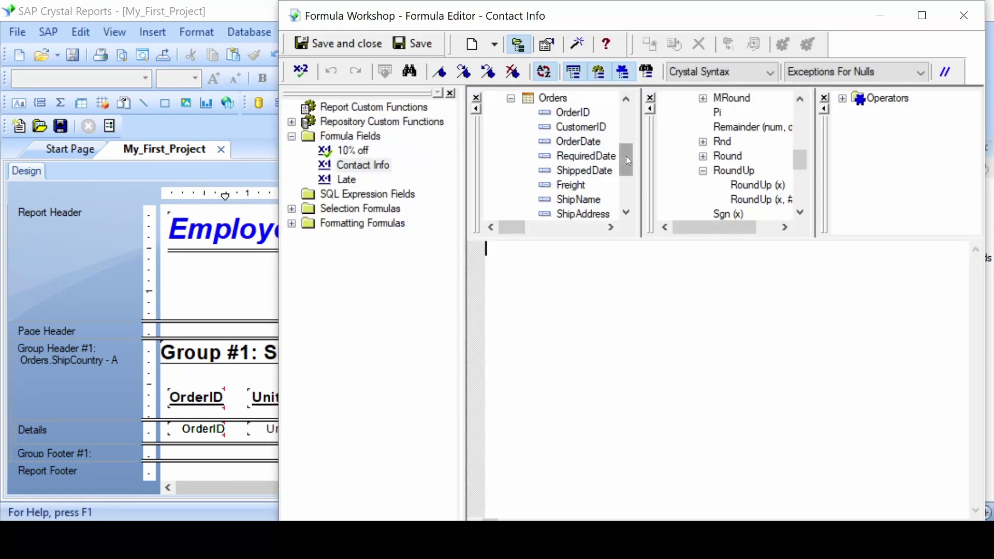
Insert the ContactName field from the Customers table into the Contact Info formula.
drag(627, 160, 625, 122)
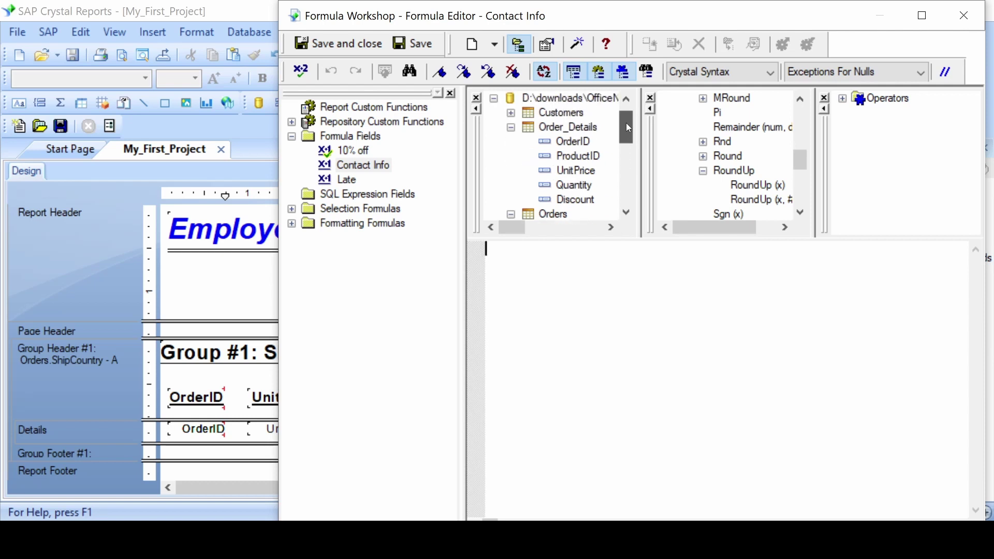
click(511, 214)
click(511, 113)
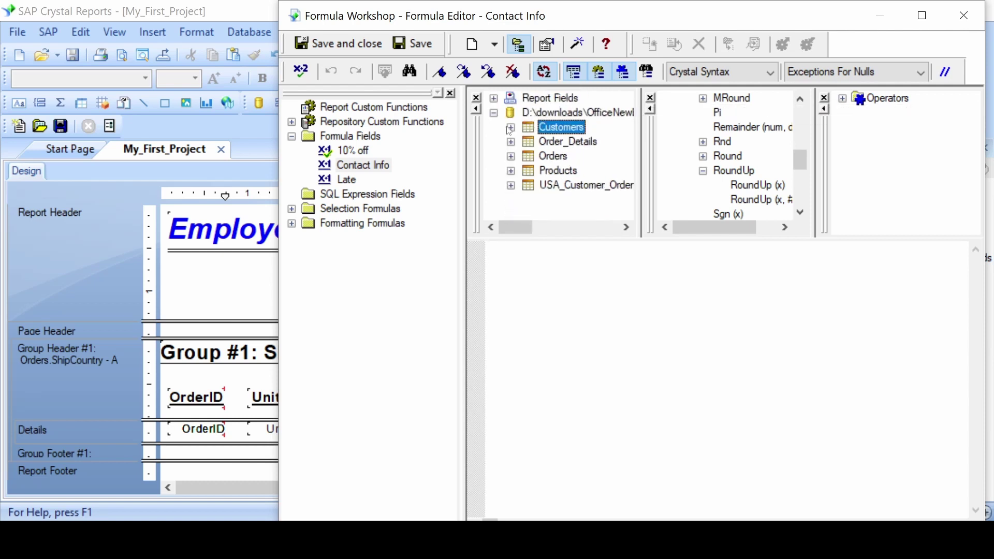
click(511, 128)
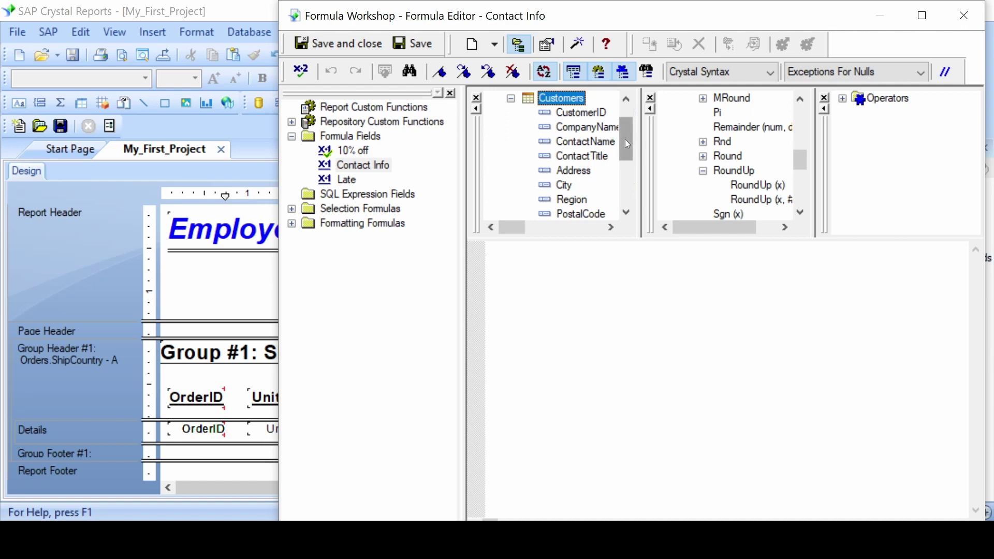
mouse_move(626, 141)
mouse_down()
mouse_move(625, 150)
mouse_move(619, 140)
mouse_up()
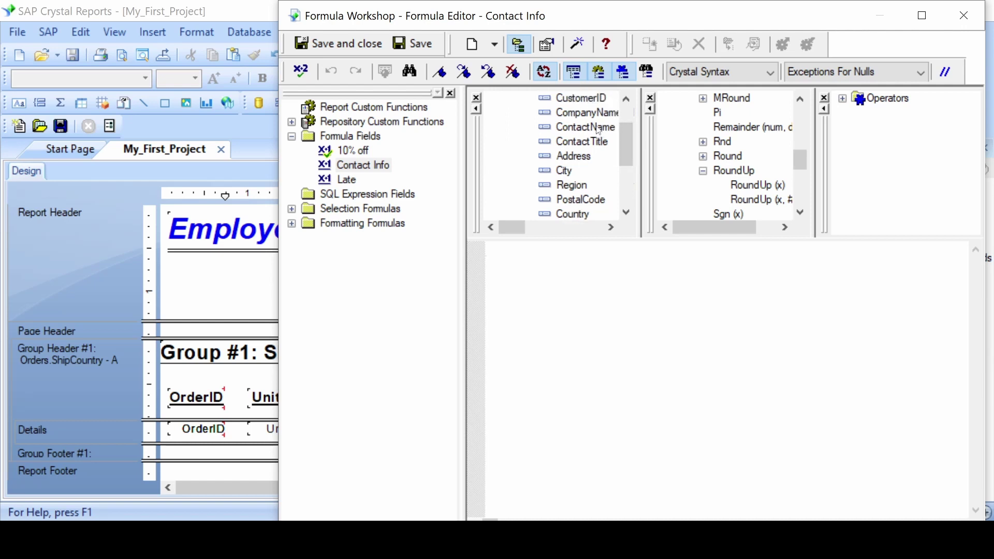
double_click(599, 129)
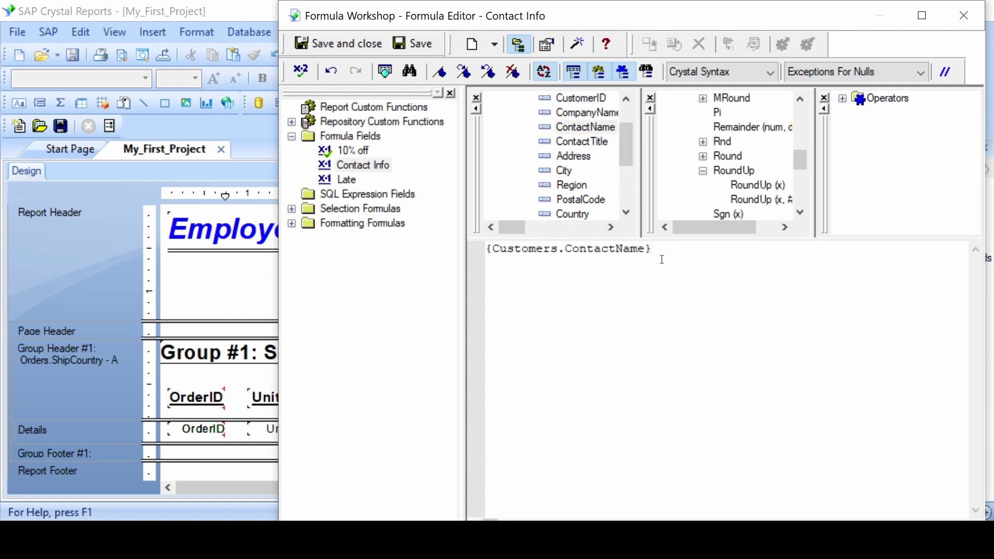
Complete the formula as {Customers.ContactName} & " " & {Customers.ContactTitle} and check it for errors.
text(+)
drag(672, 252, 664, 251)
key(Delete)
text(& " ")
text(&)
double_click(576, 143)
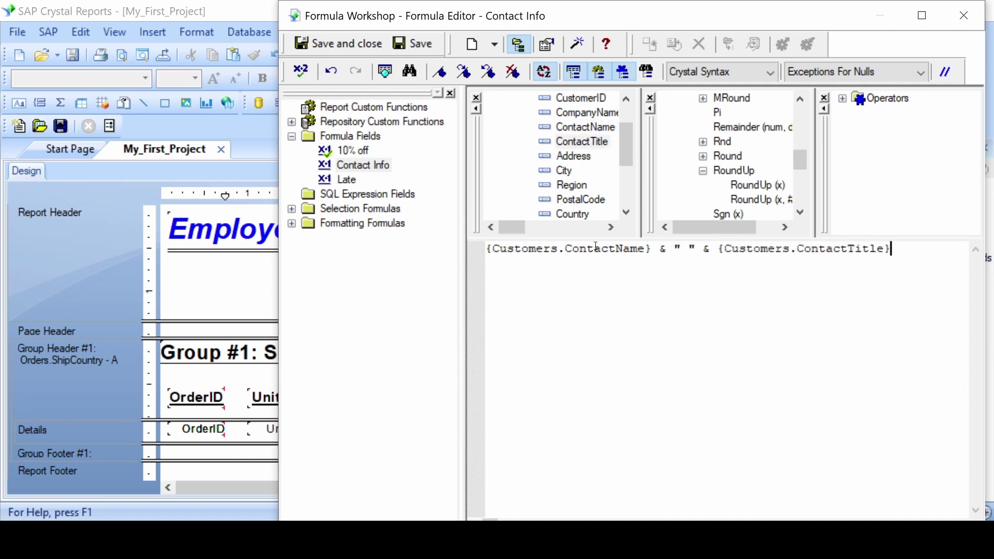
click(301, 71)
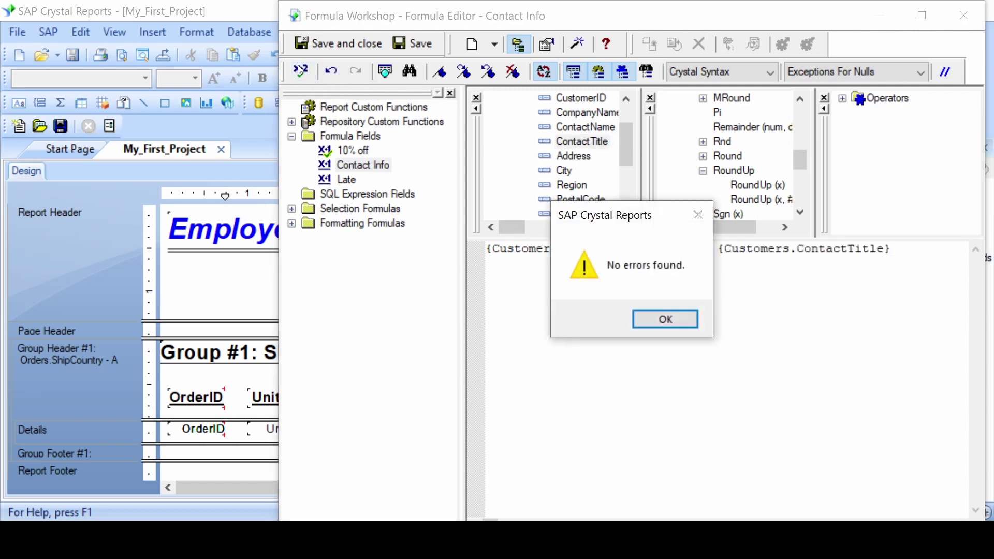
click(644, 319)
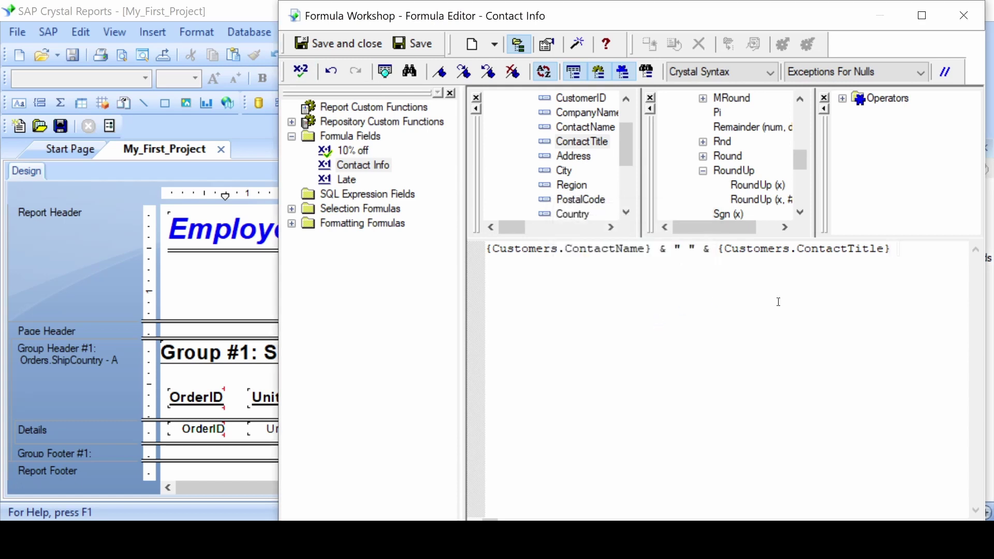
Try to save the formula with the stray text "fk;dajk;dsaj;fsdkld ;fk;dajs _+" appended, decline saving the faulty version, and remove that text.
text(fk;dajk;dsaj;fsdkld ;)
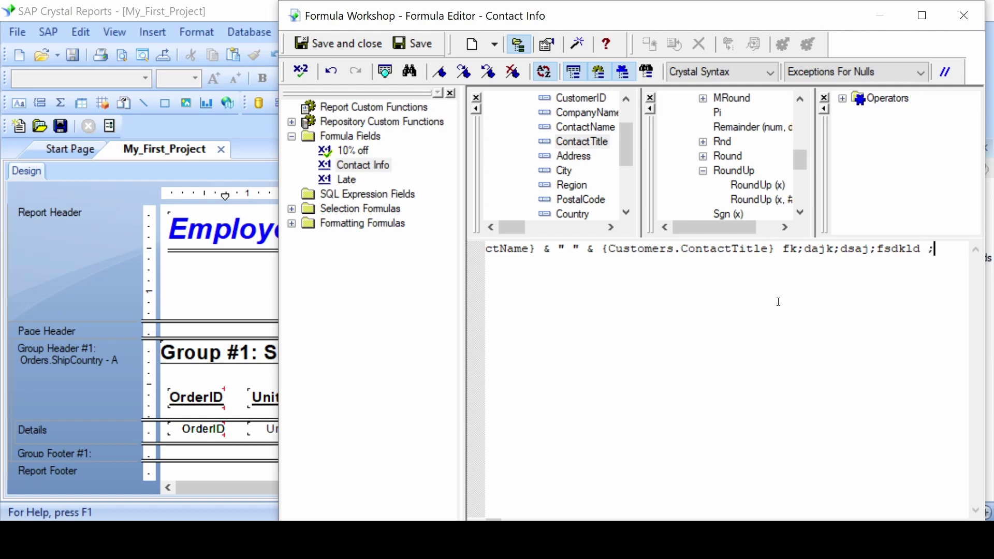
text(fk;dajs )
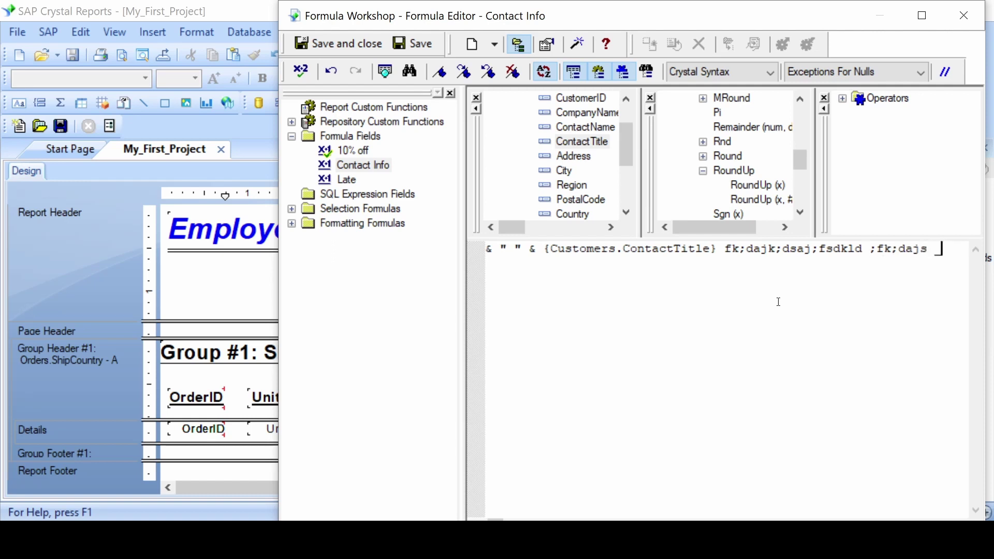
text(_+)
click(338, 43)
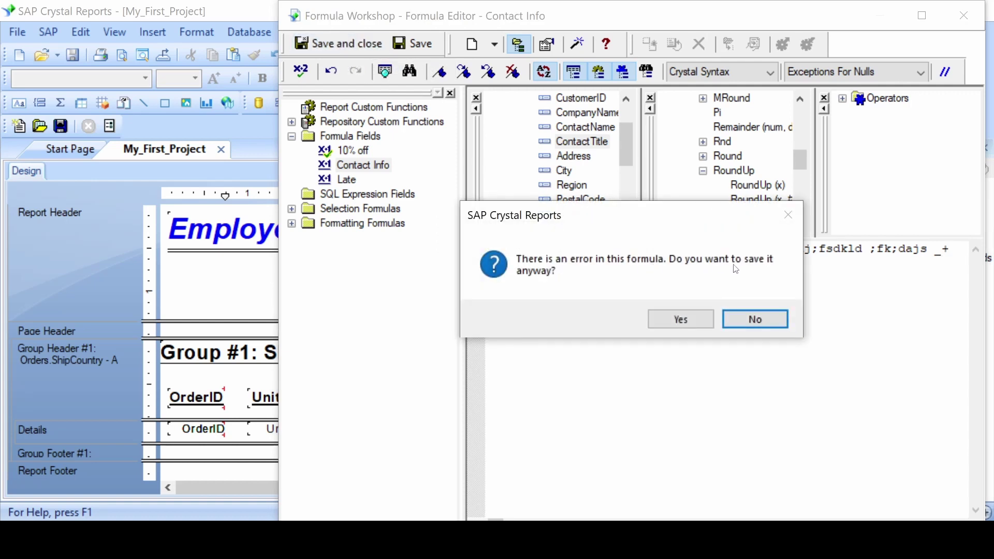
click(771, 317)
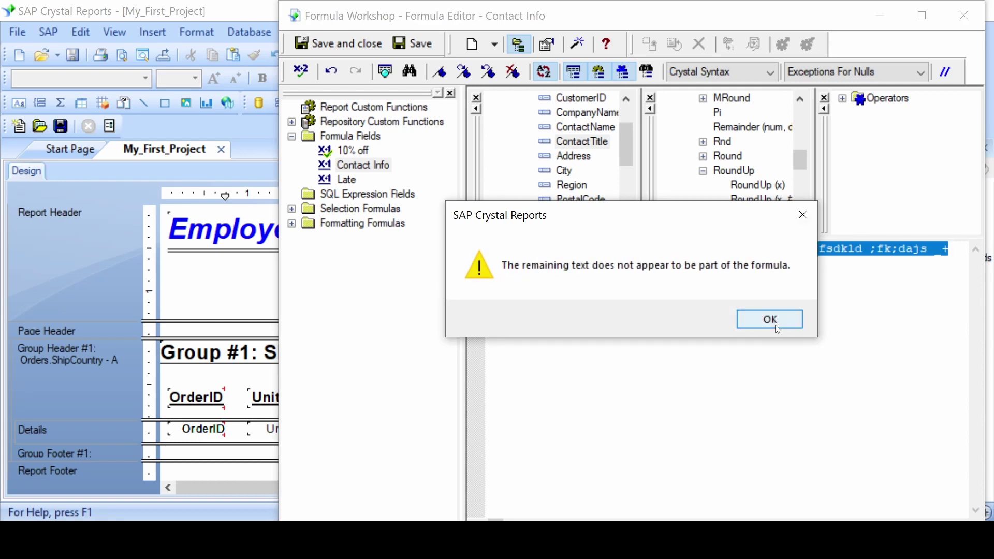
click(777, 326)
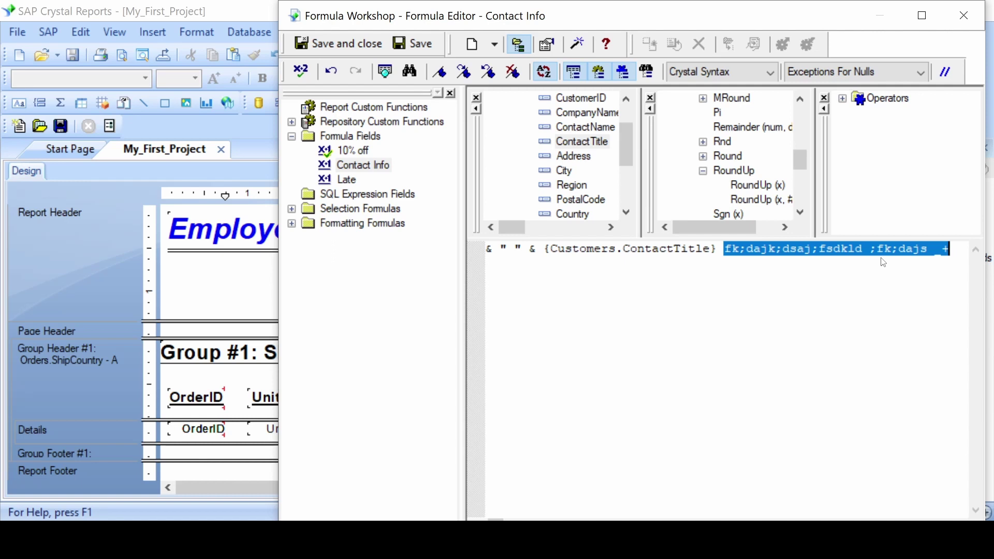
key(Delete)
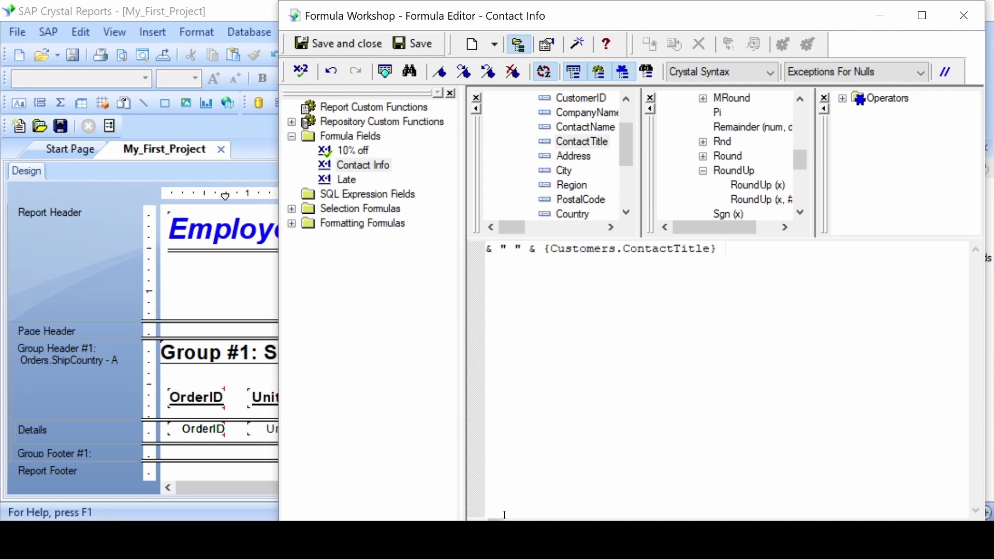
drag(499, 519, 486, 519)
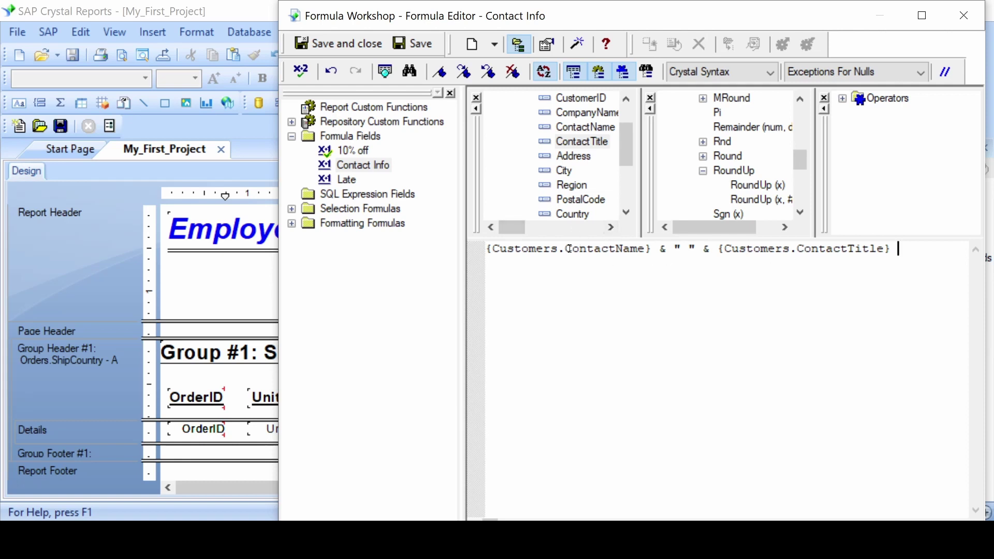
Save the formula and place the Contact Info field beside Quantity in Details, with its heading directly above it in Group Header #1.
click(338, 43)
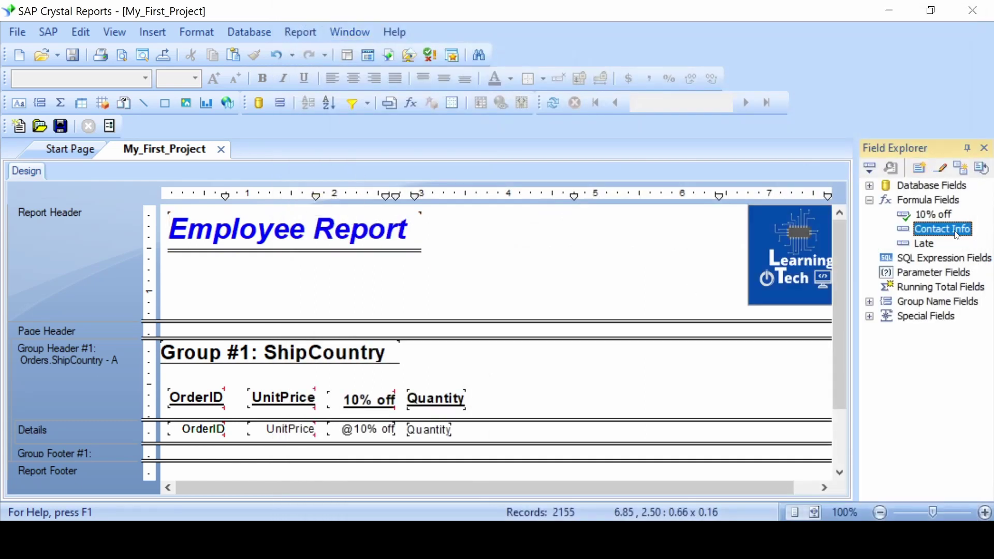
drag(939, 231, 468, 431)
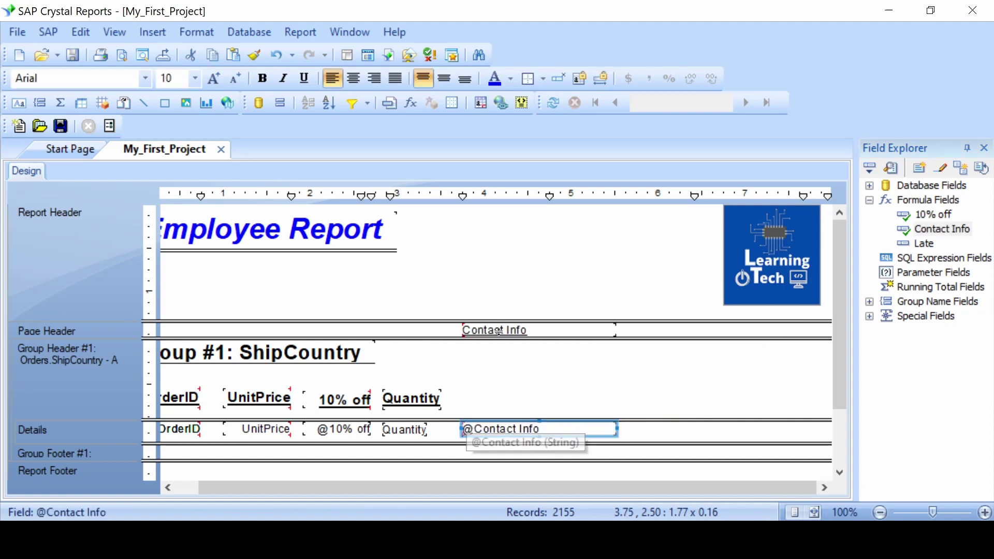
drag(525, 336, 526, 406)
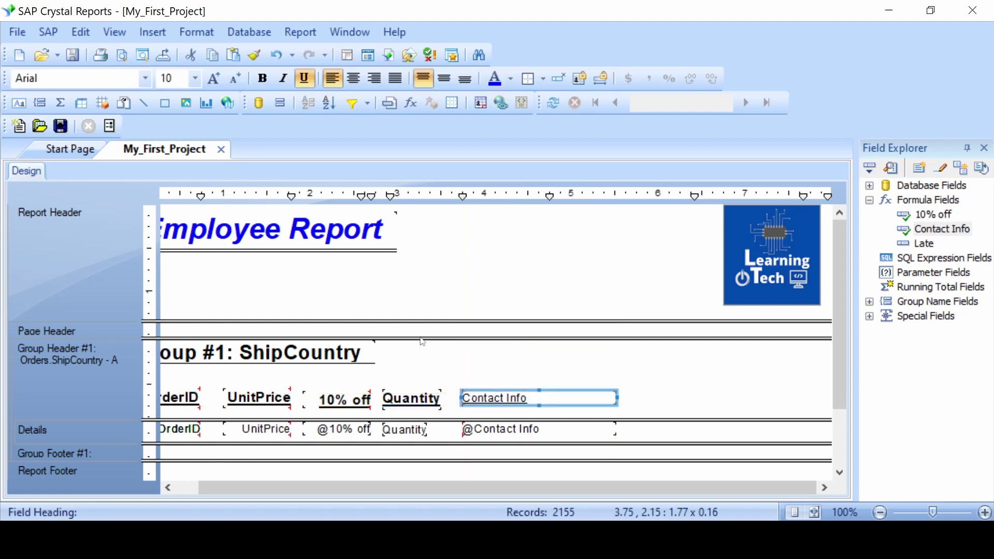
Copy the Quantity heading's format onto the Contact Info heading, increase its height to about 0.24, and left-align its text.
click(412, 398)
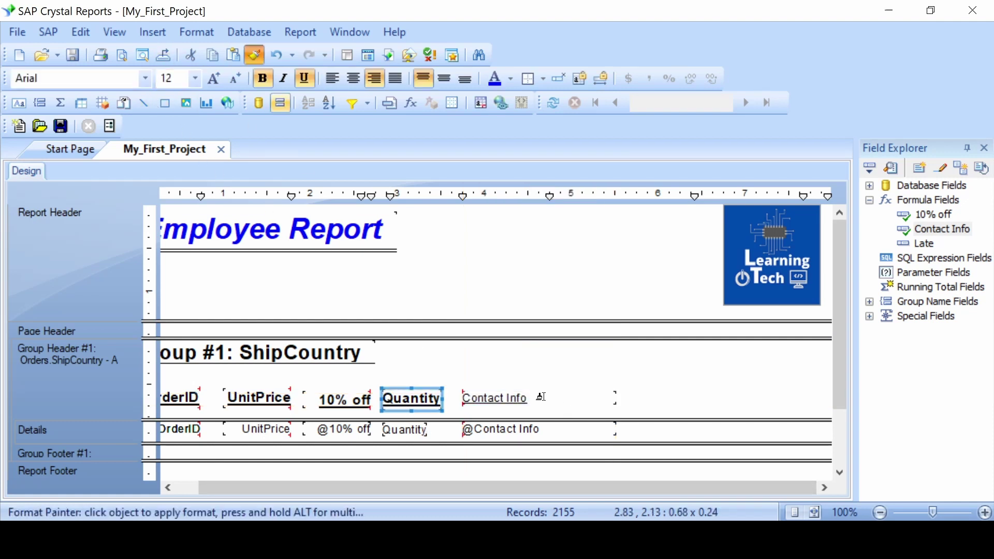
click(510, 399)
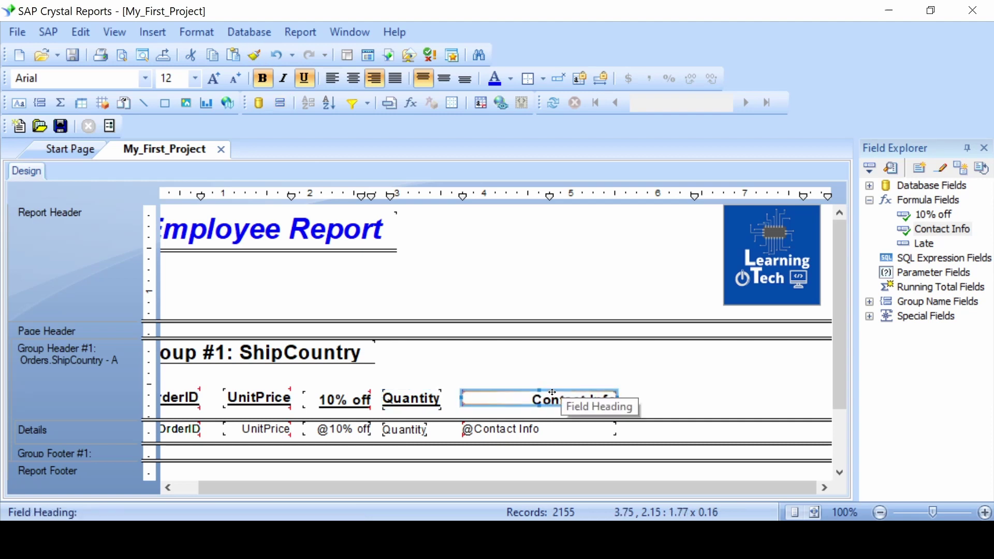
drag(539, 389, 550, 409)
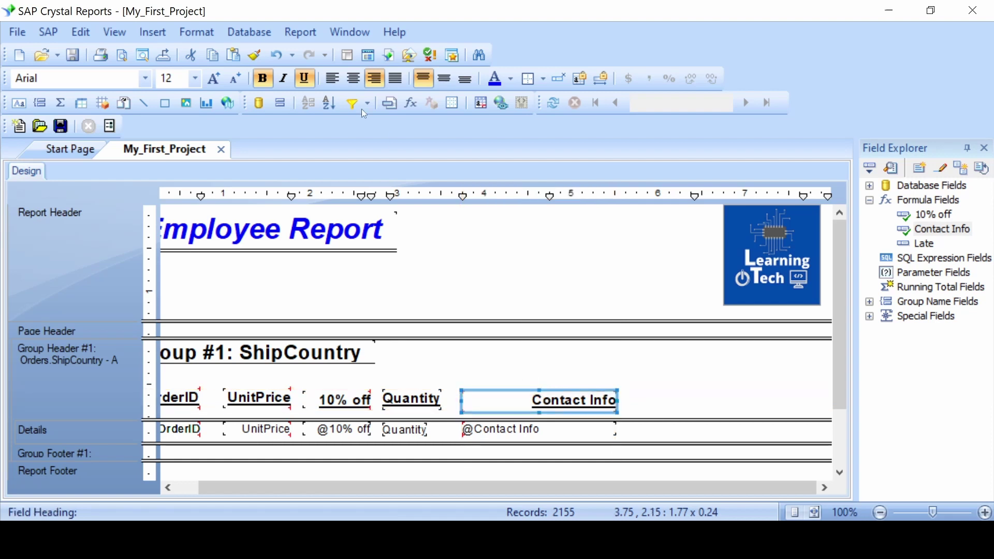
click(333, 78)
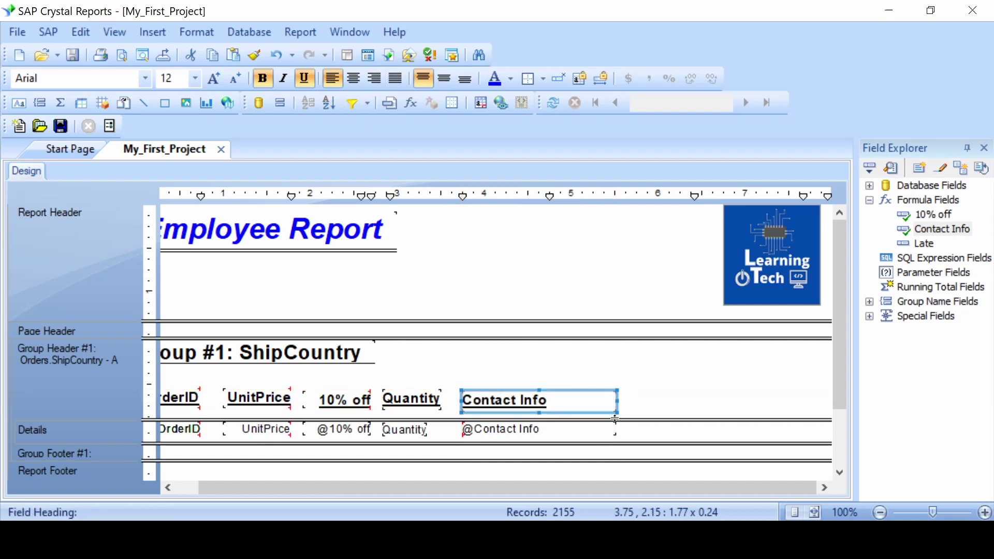
Widen the Contact Info field in the Details section to about 2.83.
click(617, 429)
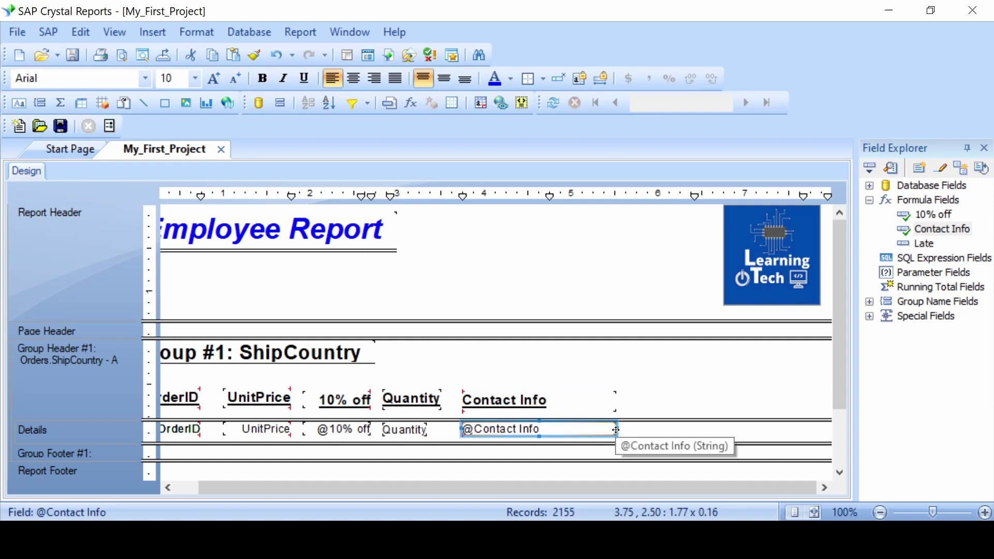
click(649, 434)
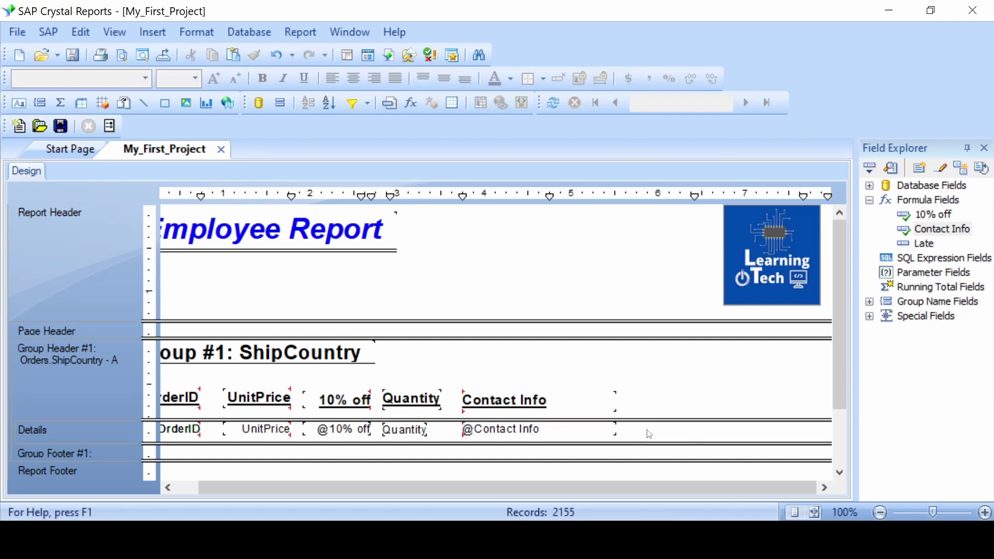
click(618, 430)
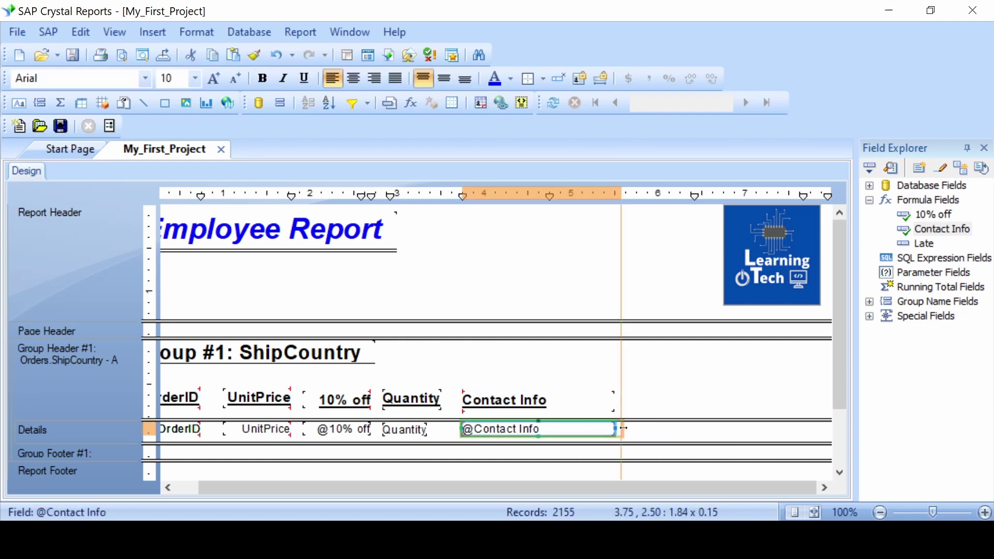
drag(623, 428, 707, 428)
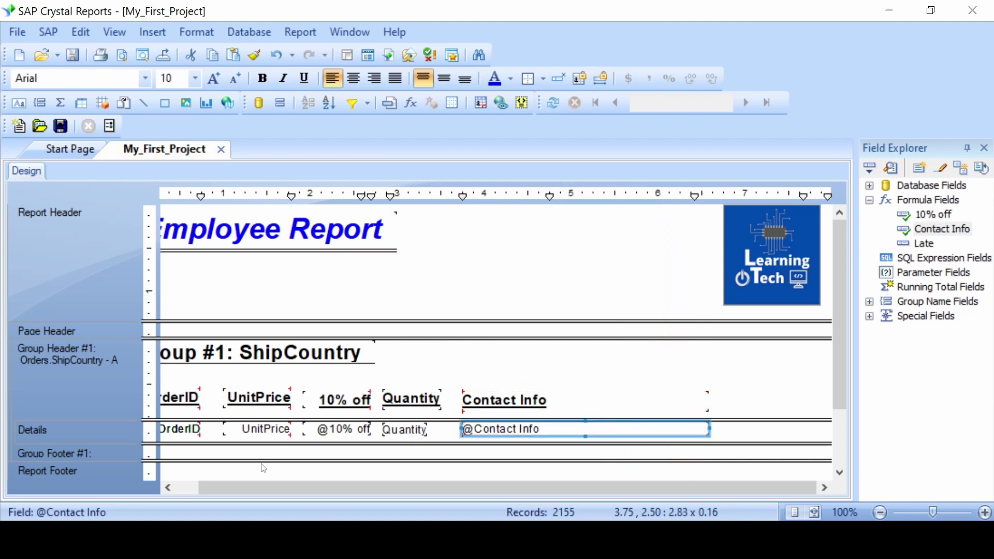
Preview the Employee Report and examine the Contact Info column down to the end of the first page.
drag(259, 488, 235, 488)
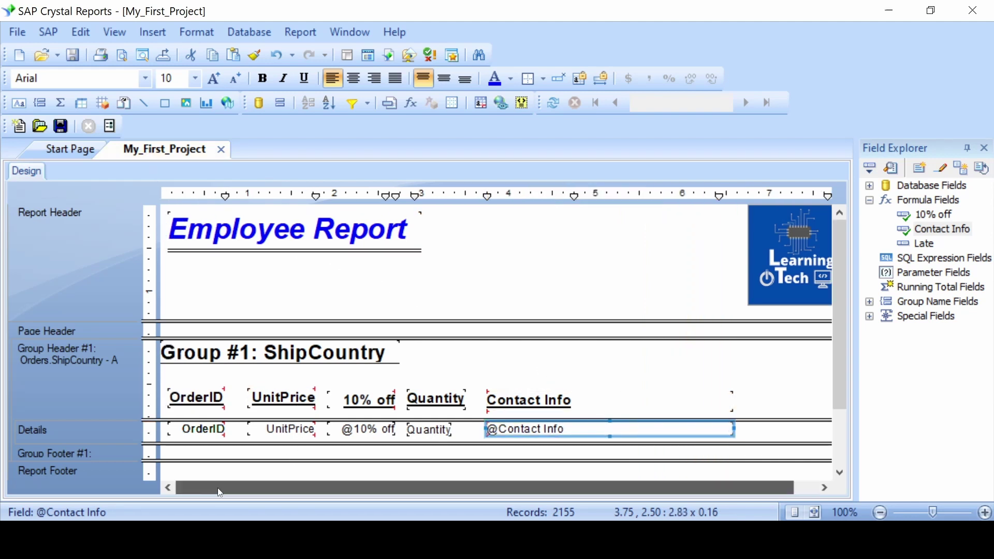
click(122, 54)
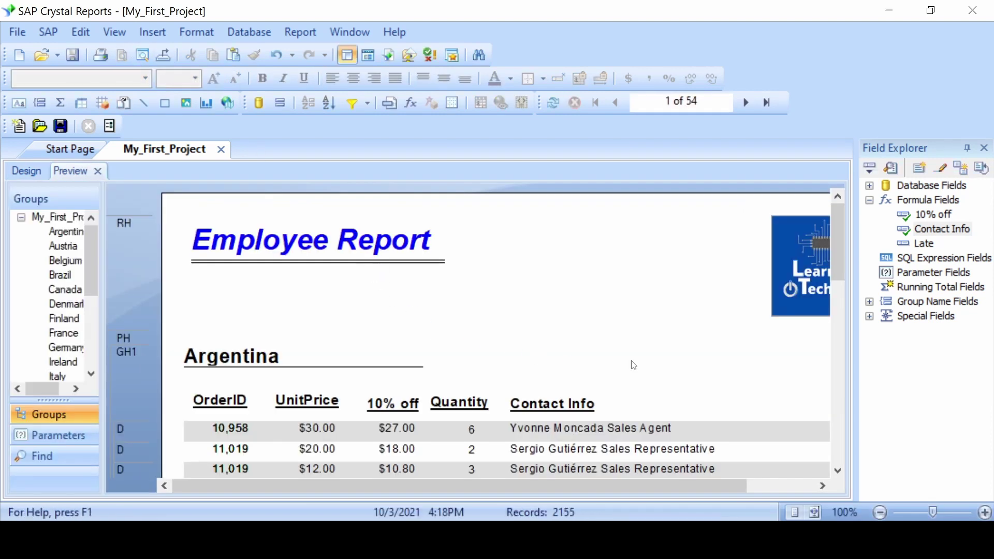
scroll(646, 351, down, 3)
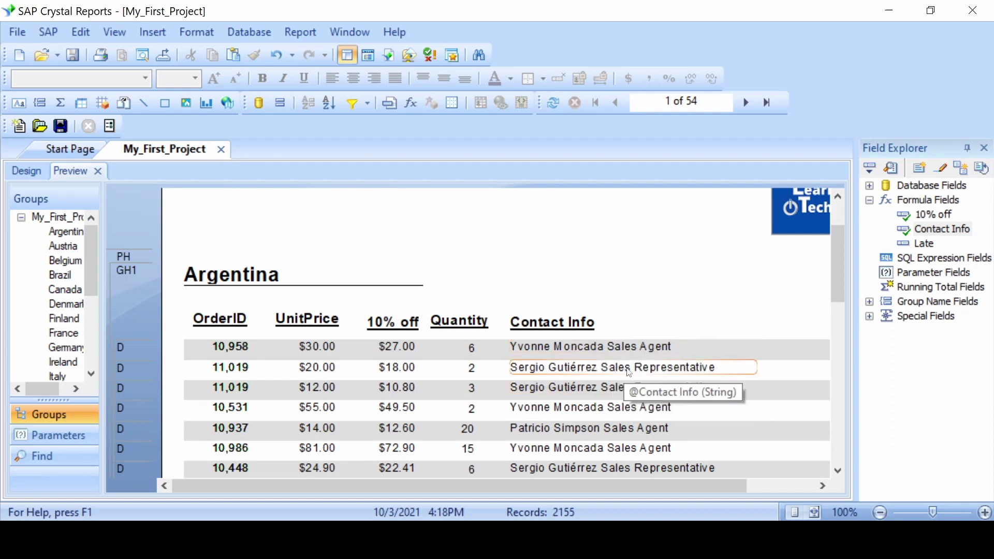
scroll(733, 390, down, 3)
scroll(730, 386, down, 15)
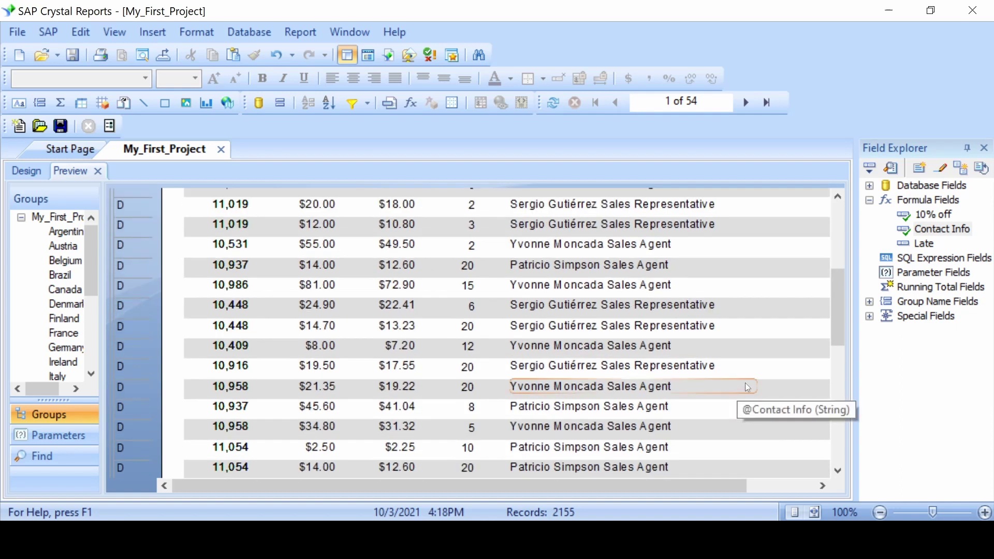
scroll(747, 380, down, 4)
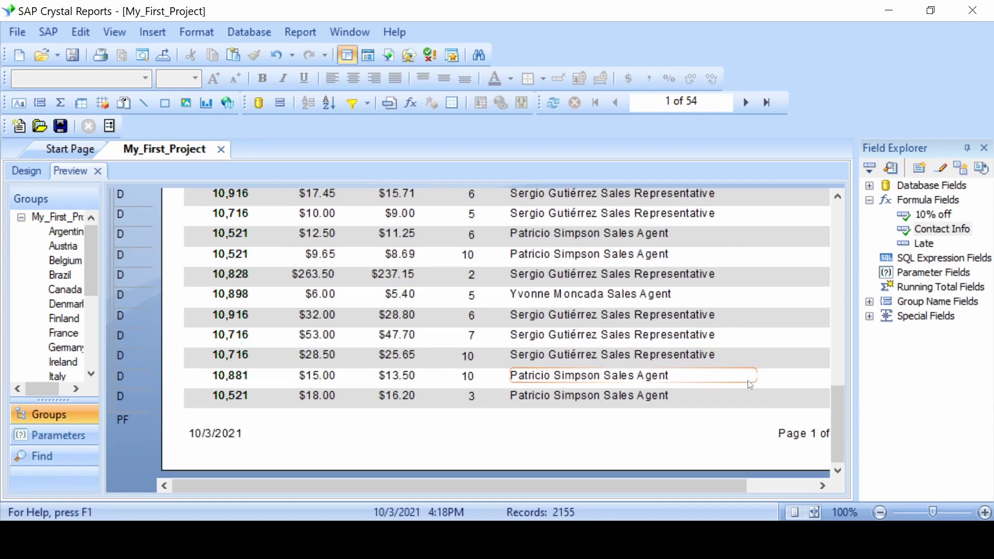
Check the Contact Info values on report pages 2 through 6, and close the preview.
click(745, 102)
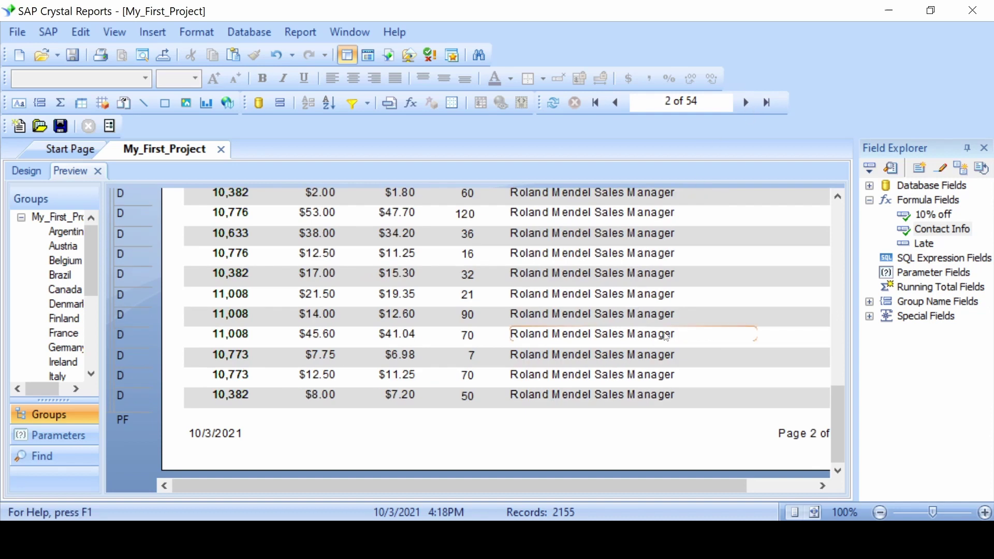
scroll(655, 305, up, 13)
scroll(655, 306, up, 5)
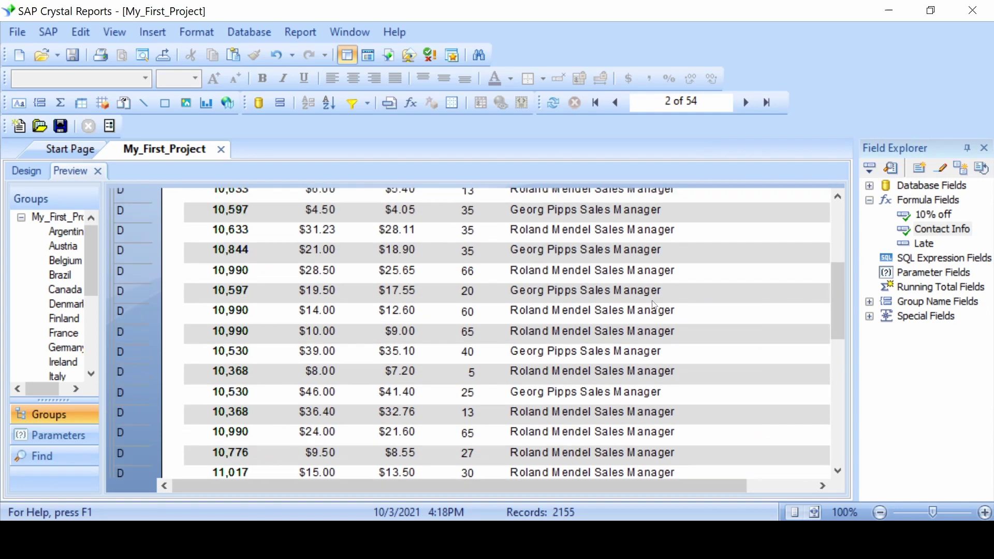
click(745, 103)
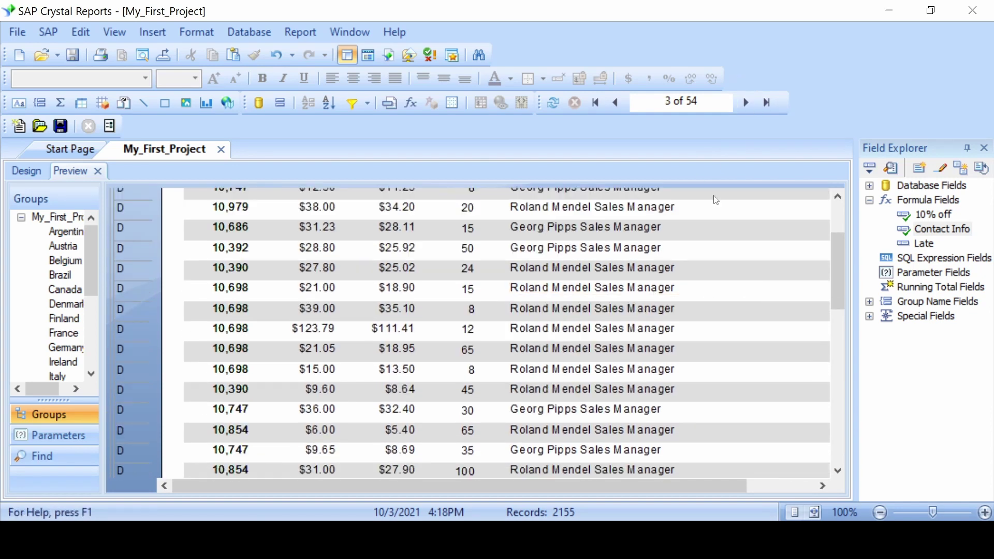
scroll(707, 396, down, 8)
scroll(680, 338, down, 5)
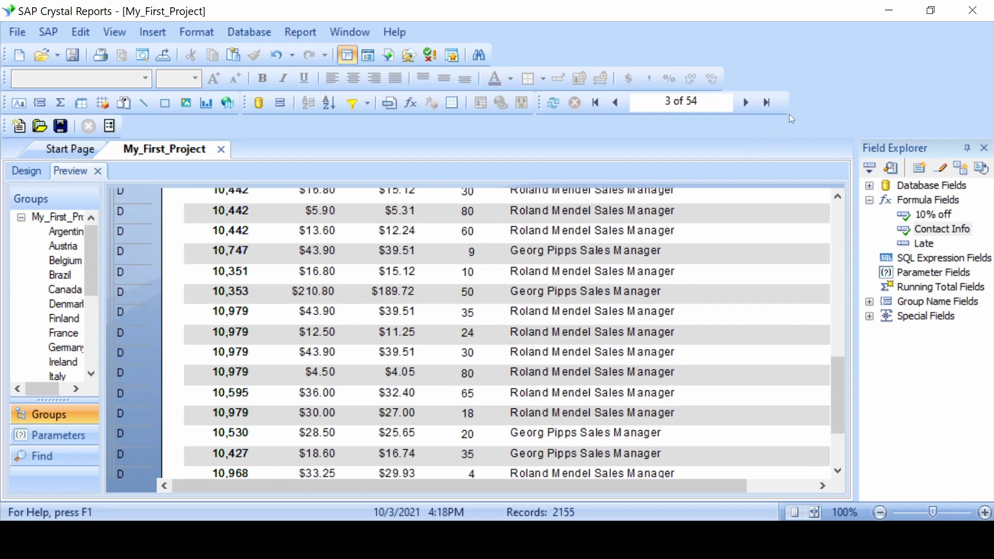
click(746, 103)
click(746, 102)
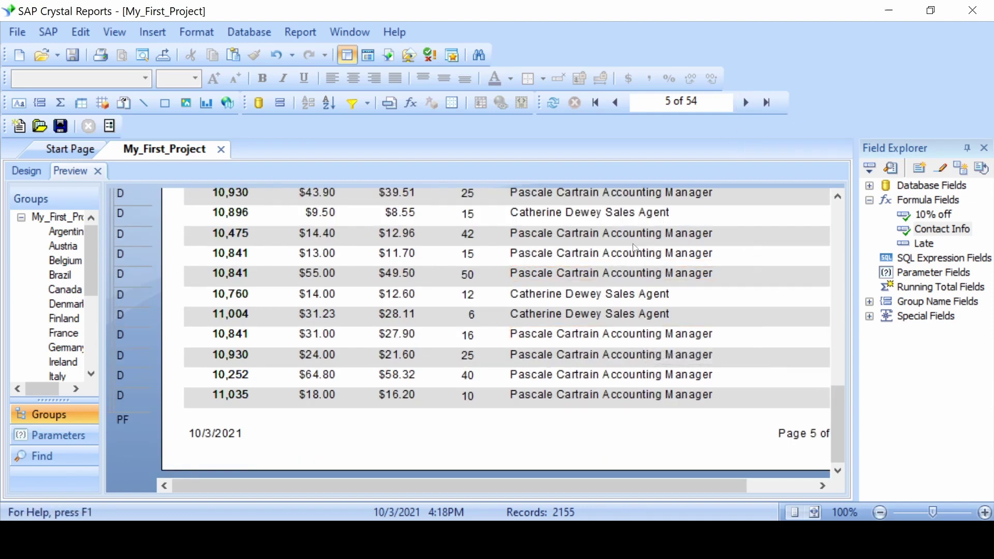
click(746, 103)
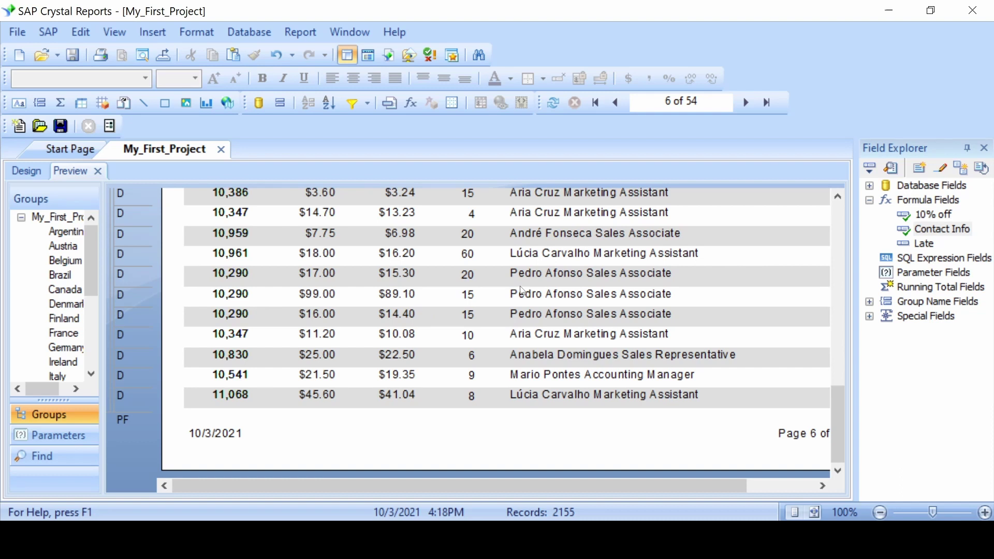
click(98, 171)
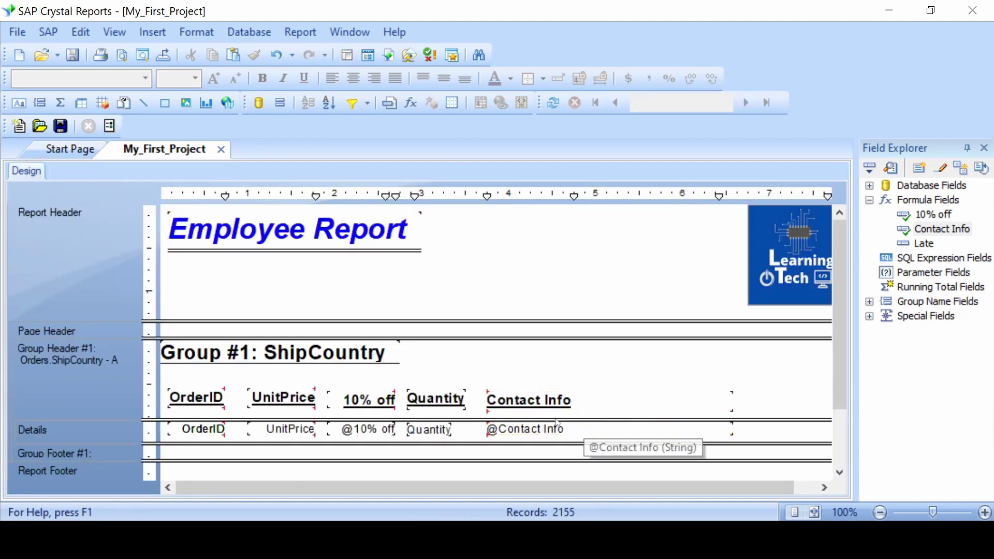
Edit the Contact Info formula to insert the text "Postion:" between contact name and title inside the quoted separator, and save it.
click(933, 231)
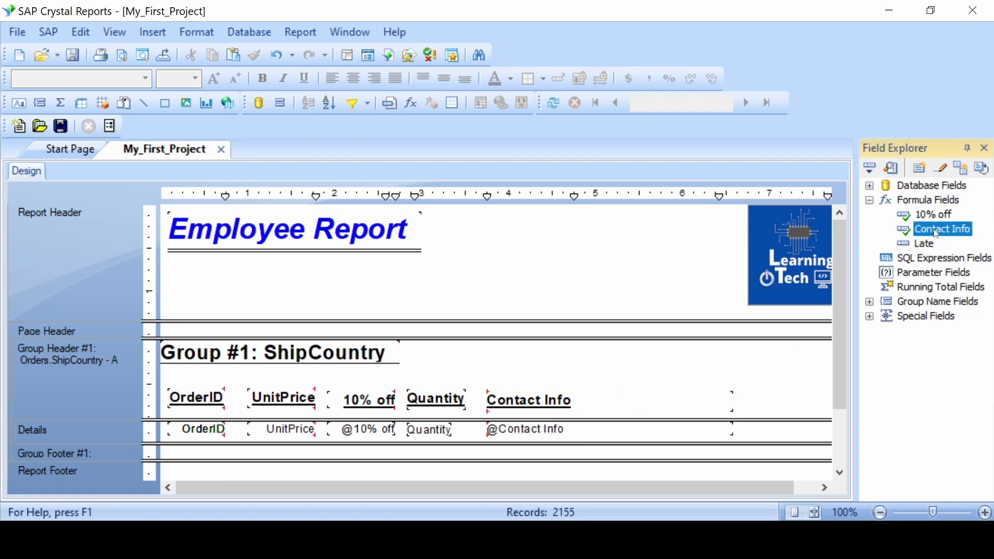
click(940, 170)
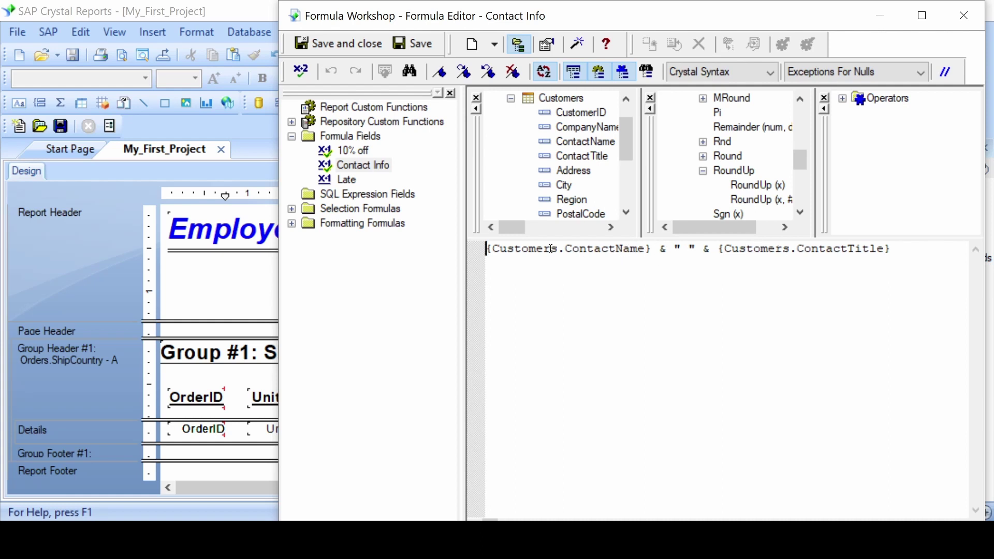
click(682, 251)
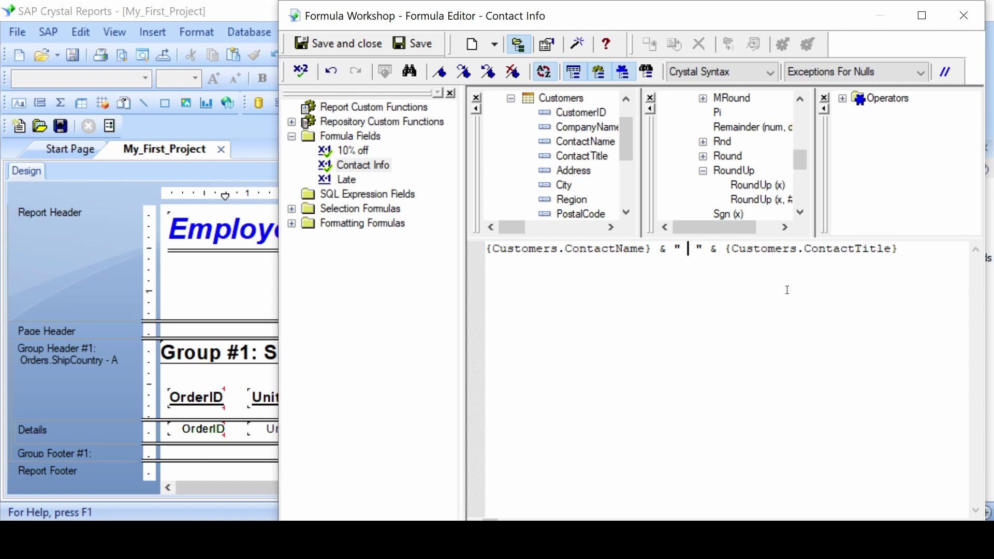
text(Pos)
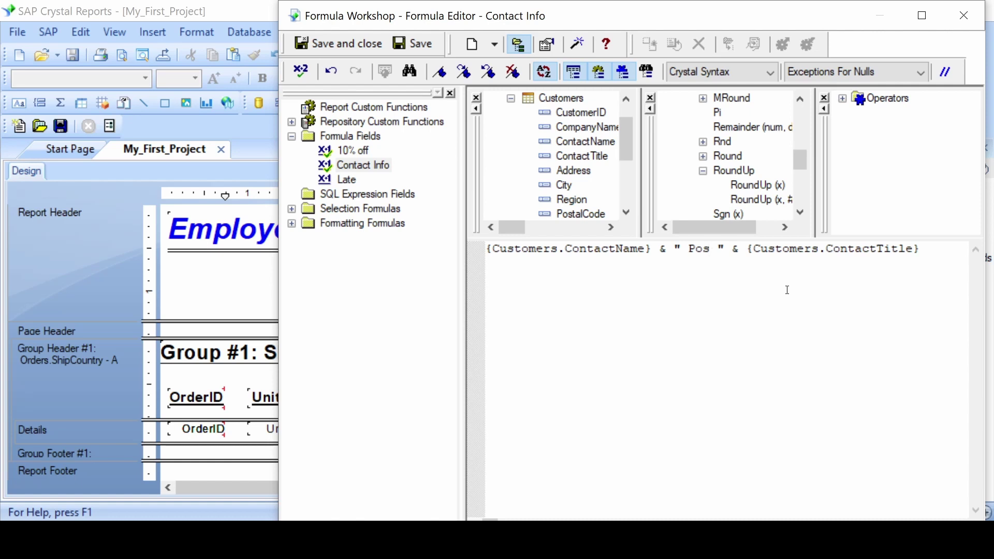
text(tion:)
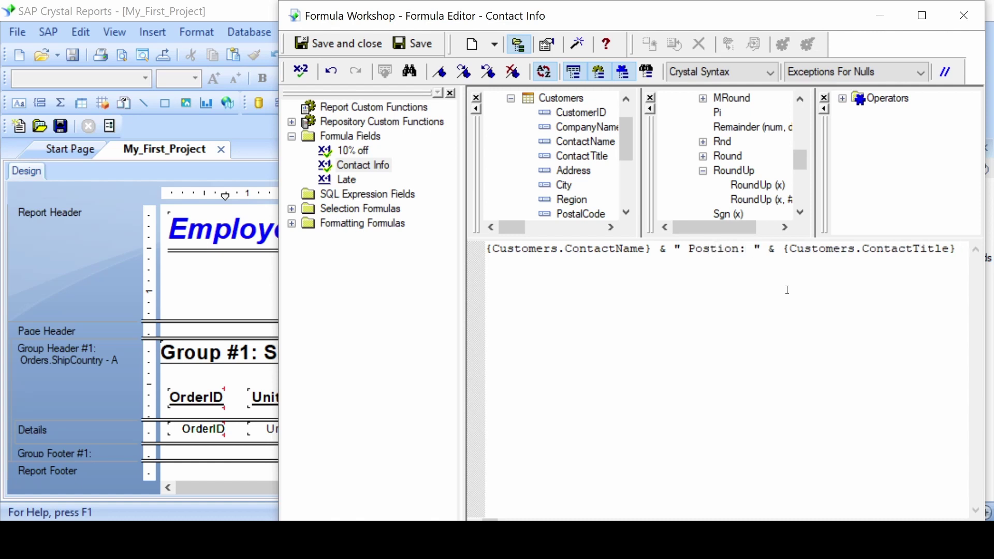
click(324, 49)
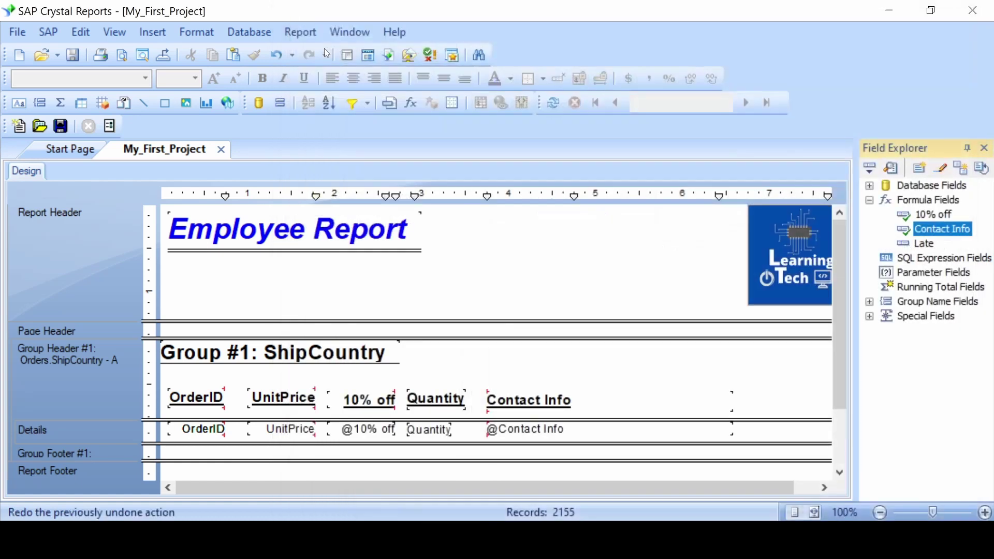
Preview the report to check the edited Contact Info text in the Argentina group, and close the preview.
click(124, 55)
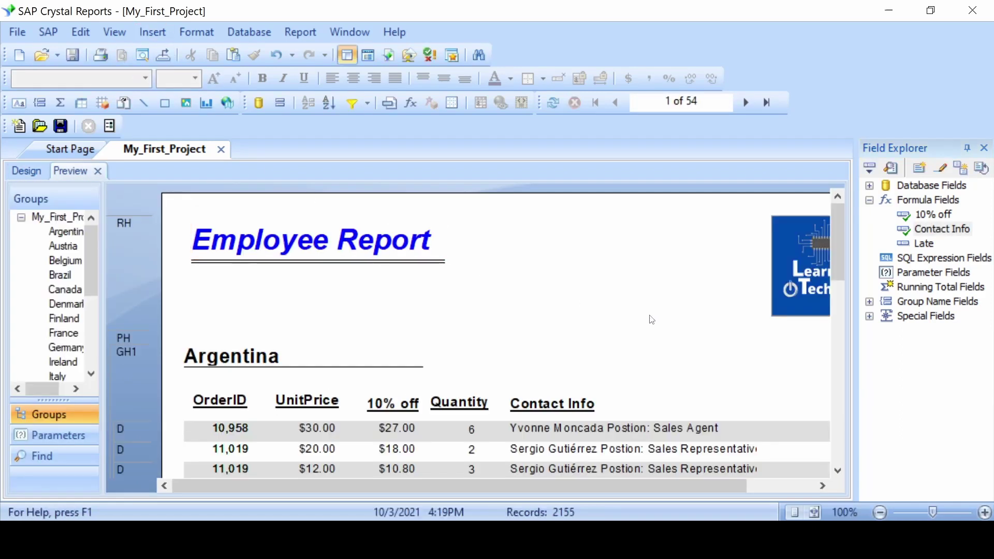
scroll(655, 320, down, 1)
scroll(659, 318, down, 2)
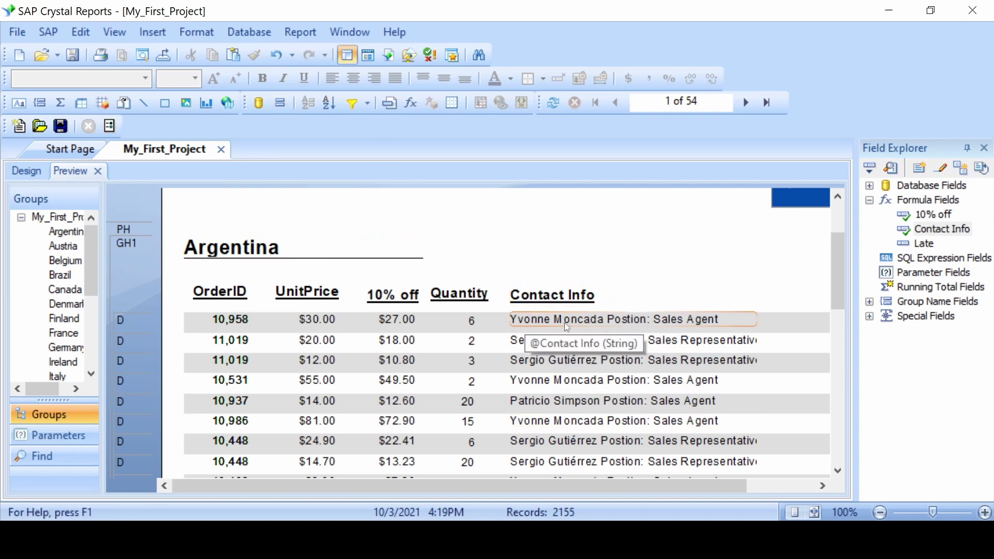
click(98, 171)
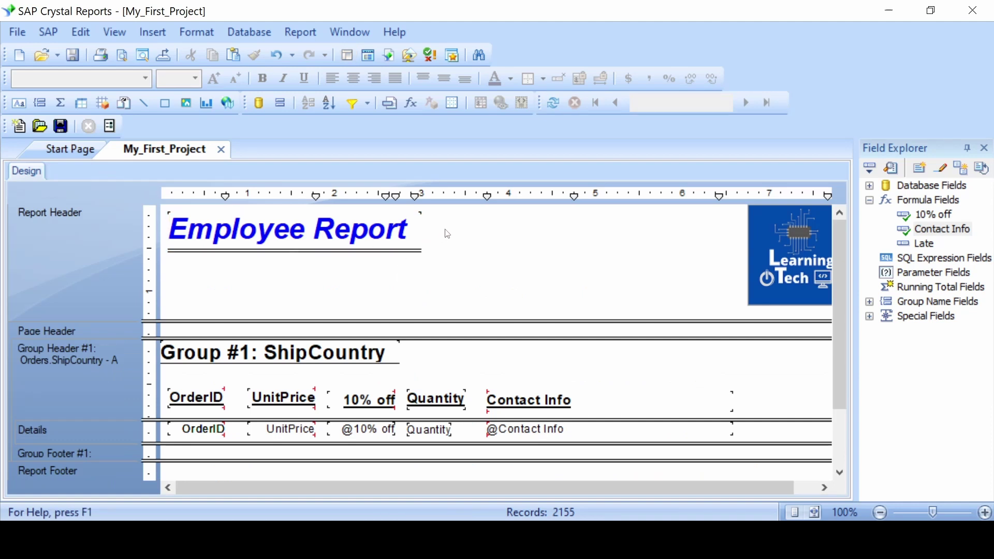